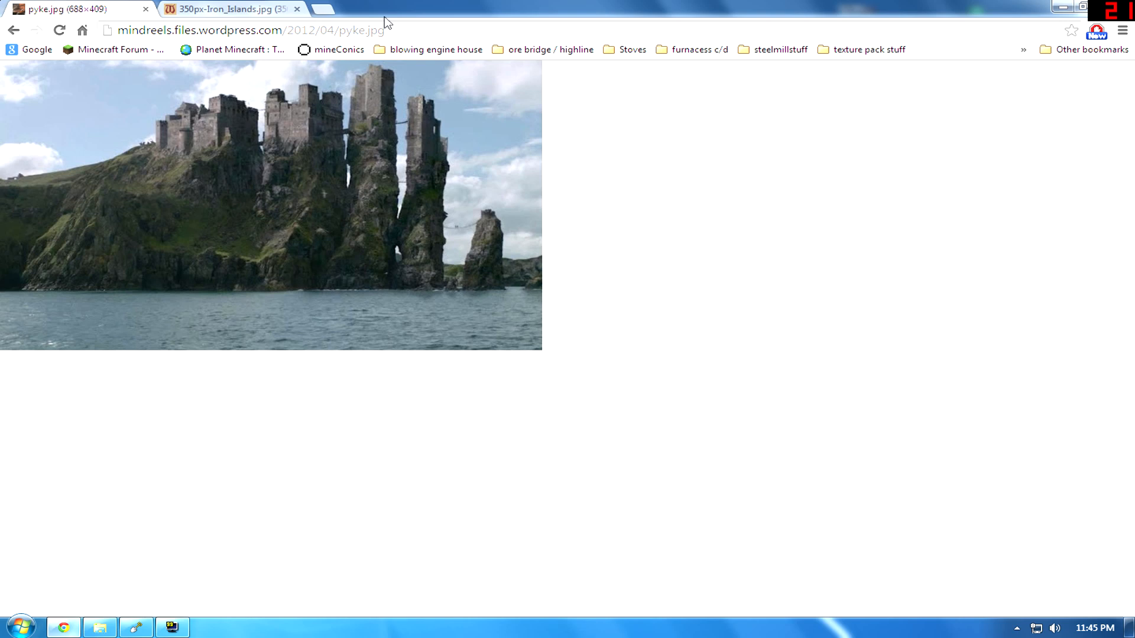
Step: Consult the Iron Islands reference map in the browser, and switch back to the Pyke Map world in WorldPainter
left_click(236, 9)
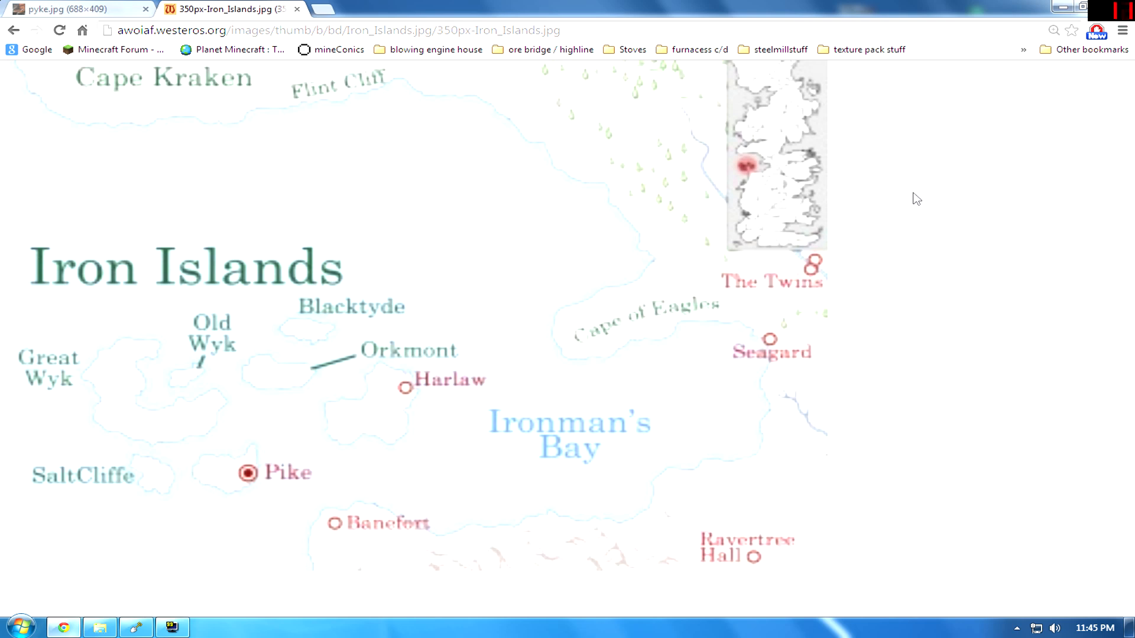
left_click(1062, 7)
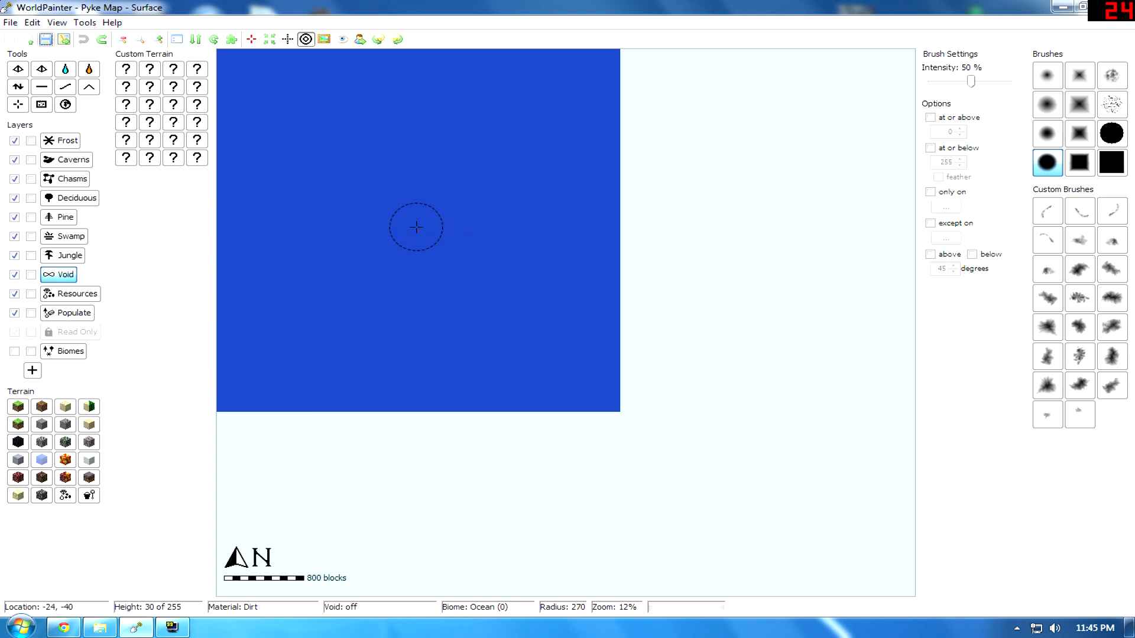
scroll(417, 228, "up", 1)
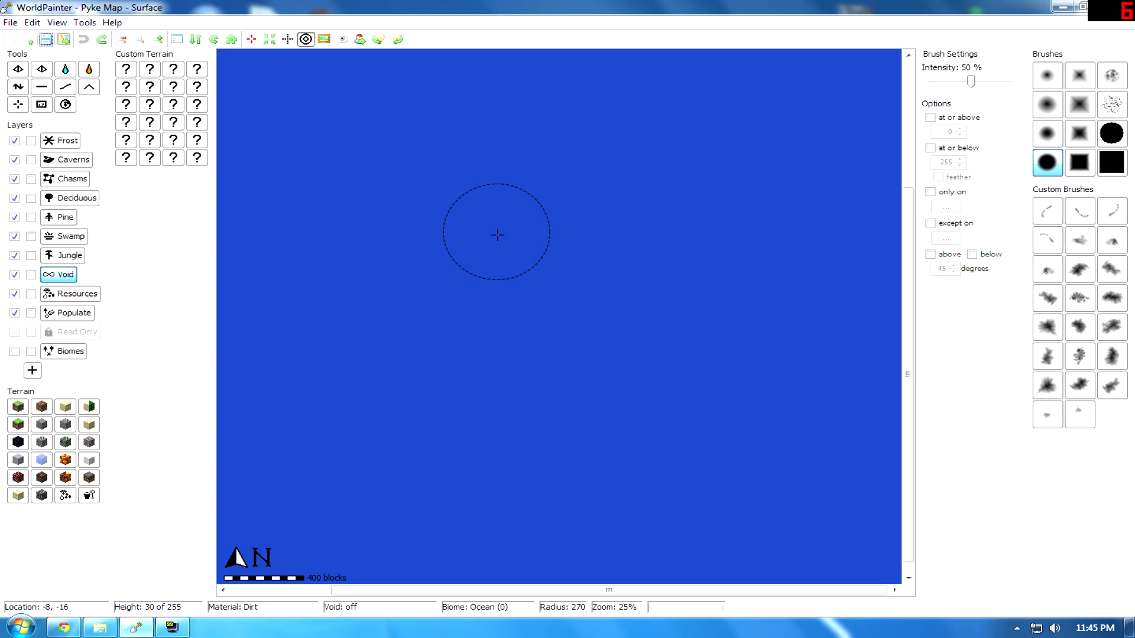
scroll(497, 235, "down", 1)
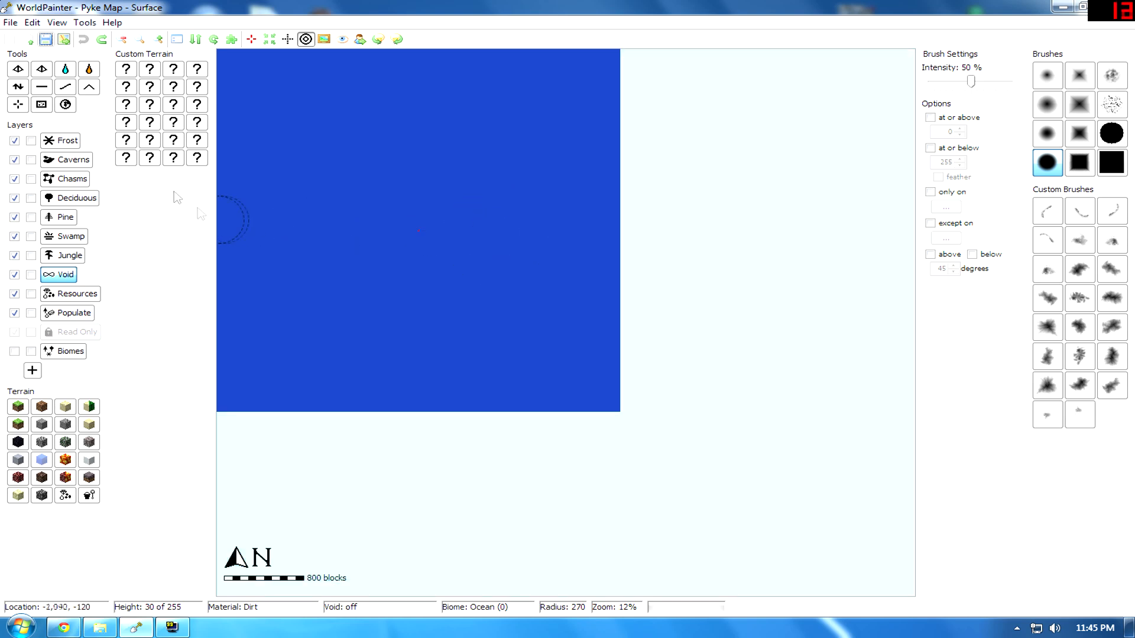
left_click(1115, 78)
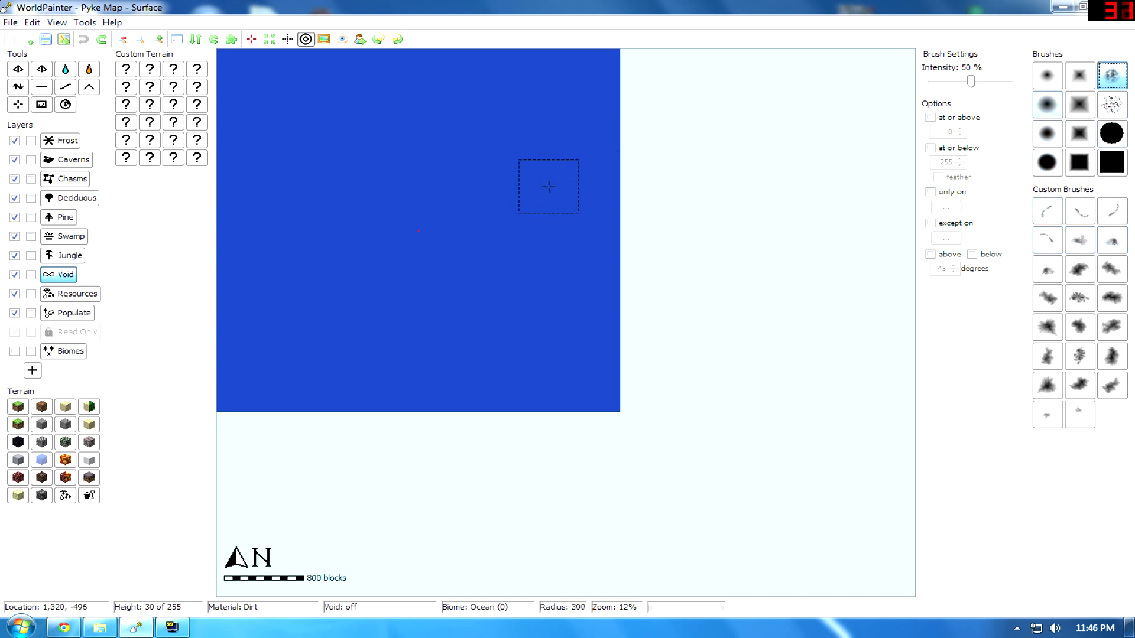
scroll(283, 256, "up", 1)
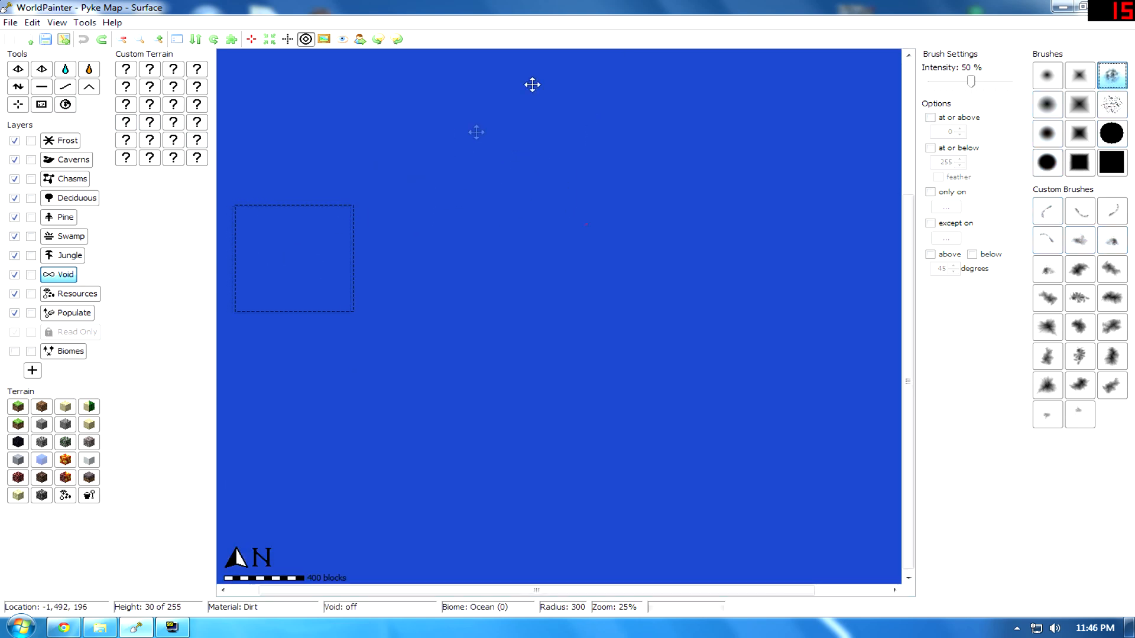
scroll(361, 219, "up", 1)
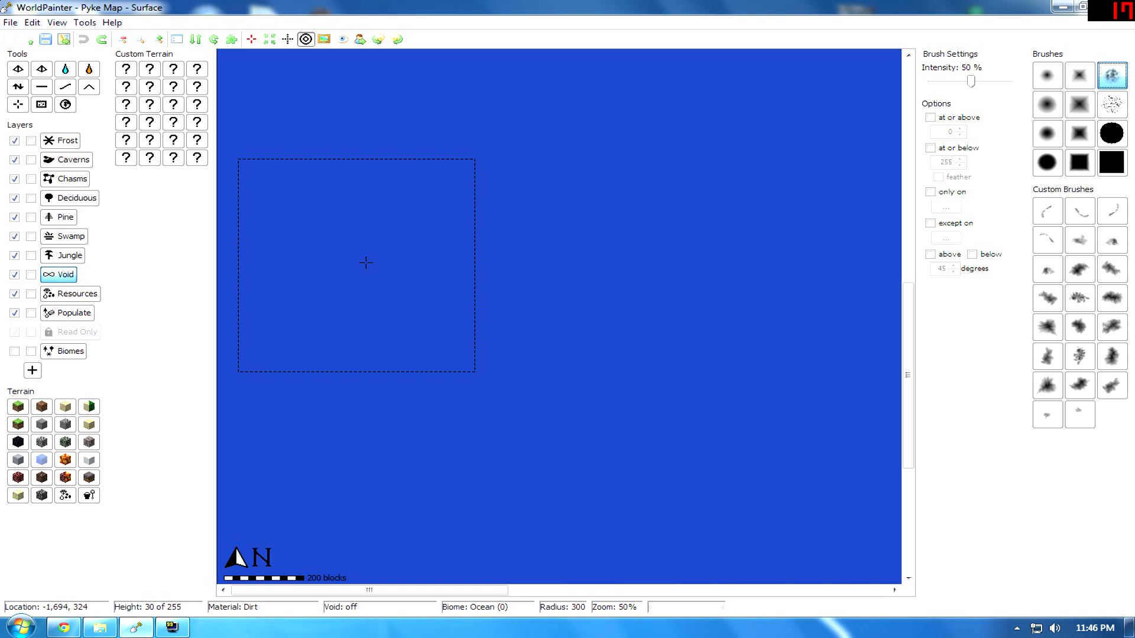
mouse_move(357, 258)
left_mouse_down()
mouse_move(330, 253)
mouse_move(333, 269)
mouse_move(423, 264)
left_mouse_up()
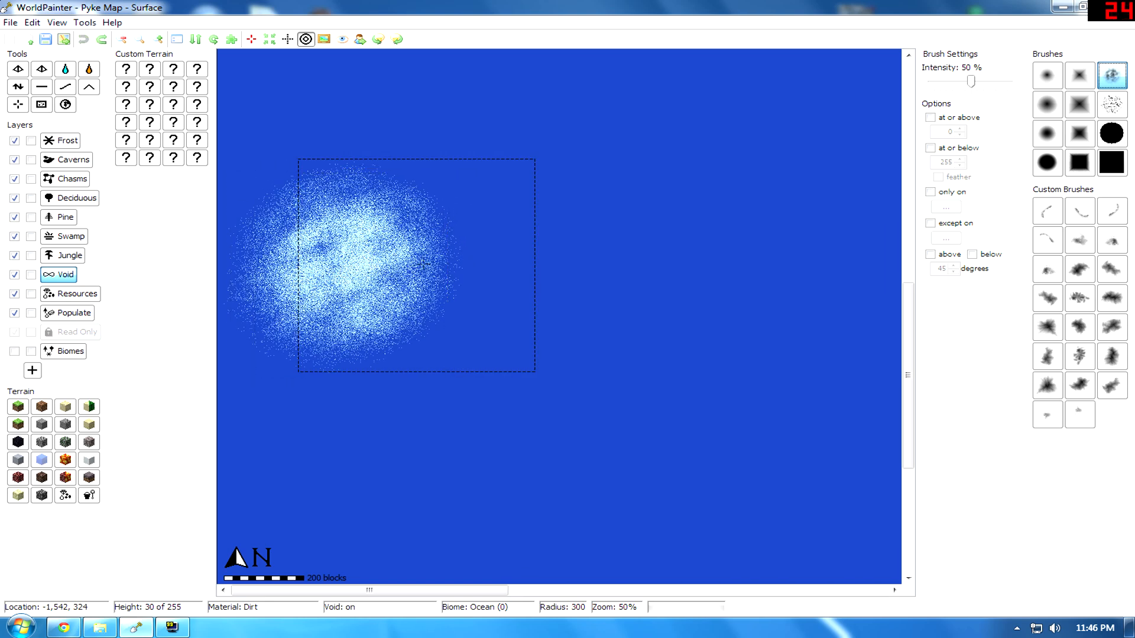
key("ctrl+z")
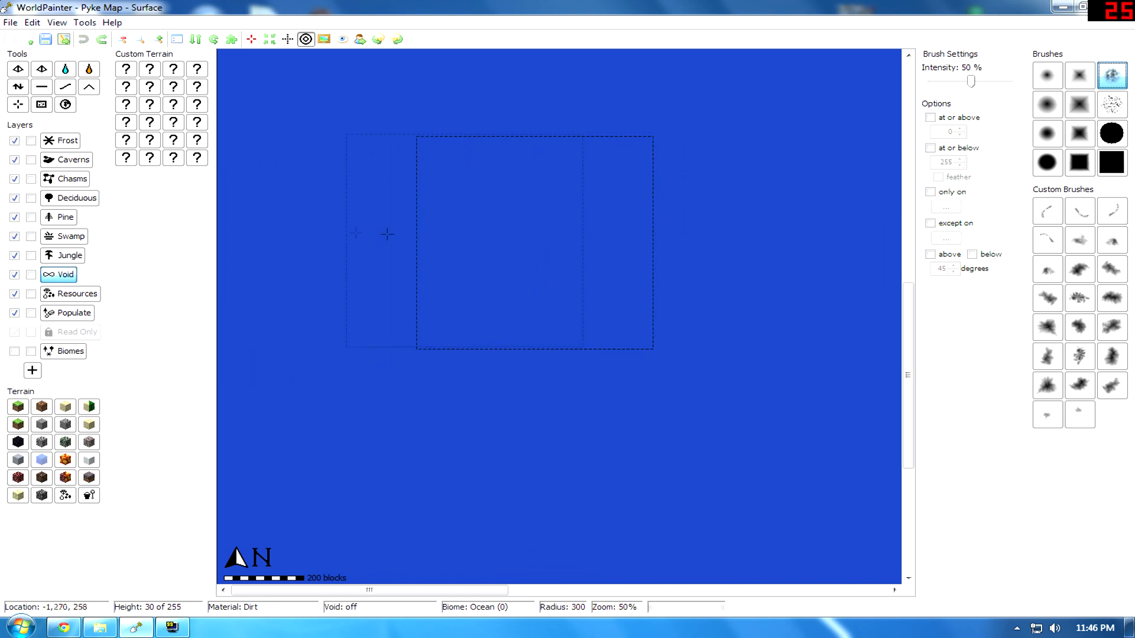
Step: Try raising the western seabed with the Height tool, using a rugged custom brush at radius 300
left_click(18, 87)
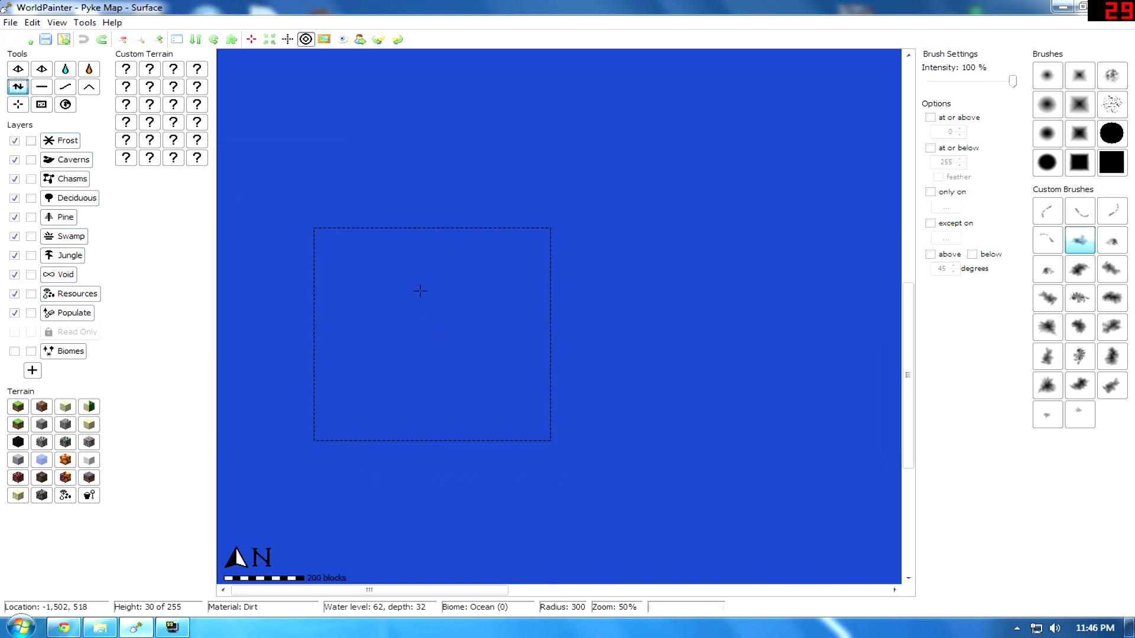
mouse_move(378, 238)
left_mouse_down()
mouse_move(350, 266)
mouse_move(375, 291)
mouse_move(355, 323)
mouse_move(355, 357)
mouse_move(343, 354)
left_mouse_up()
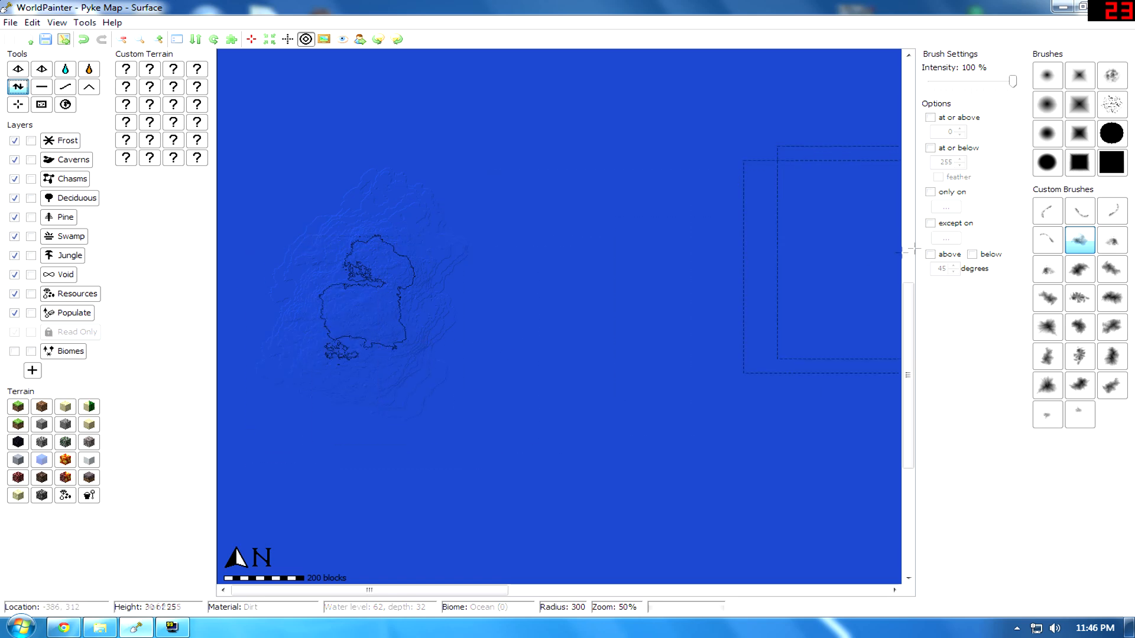
scroll(330, 327, "up", 2)
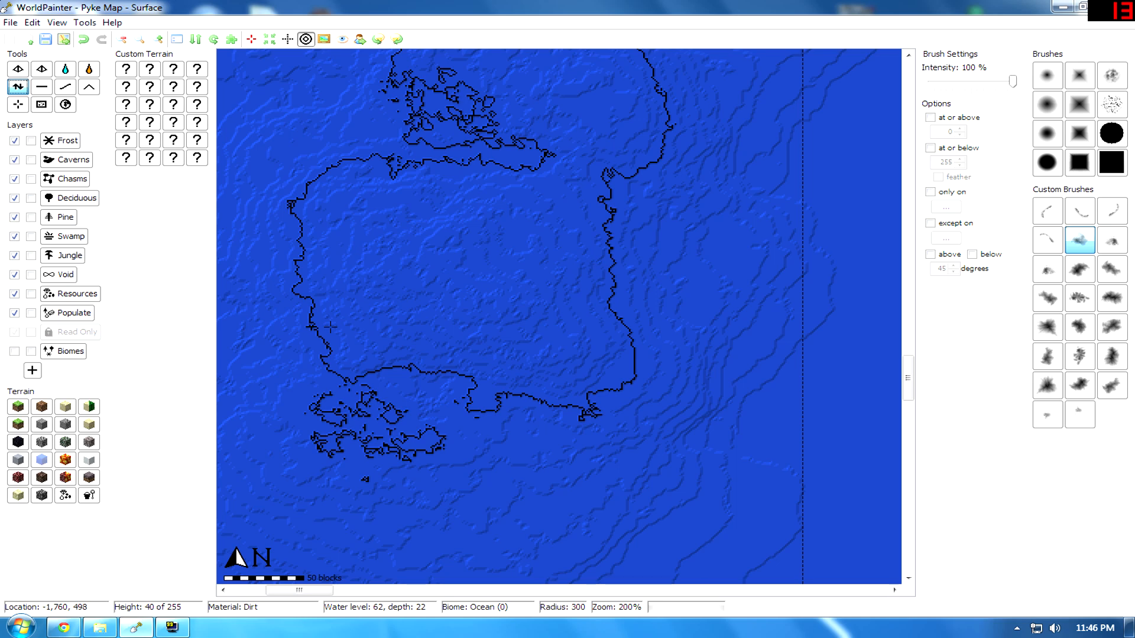
Step: Raise uneven relief down the western side of the seabed with the noise brush at radius 300 and 100 % intensity
left_click(1110, 77)
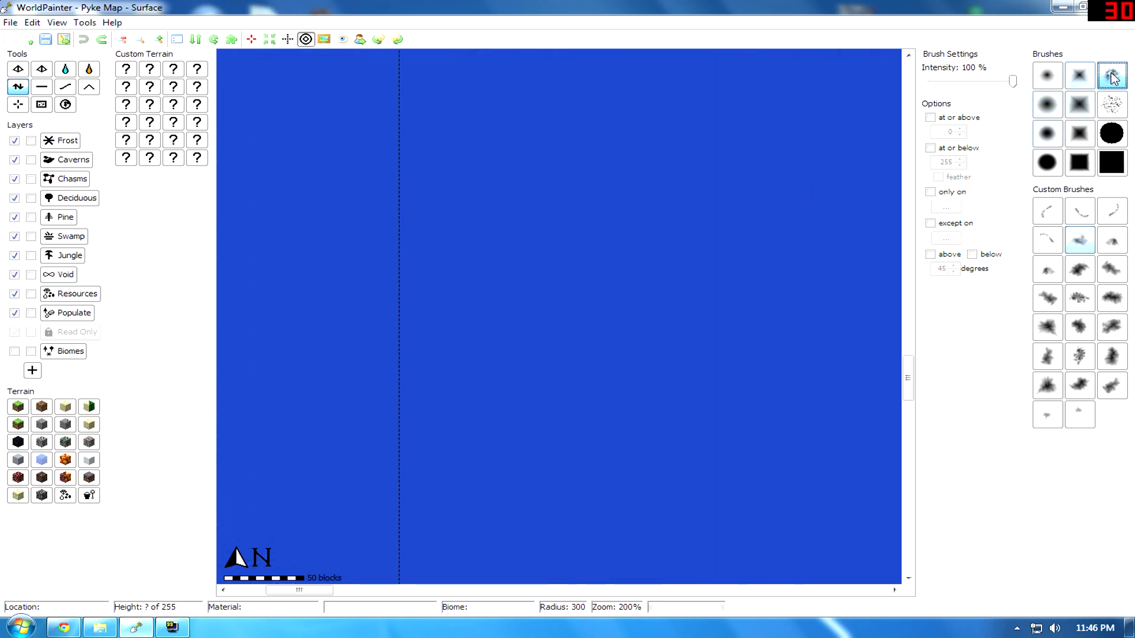
scroll(296, 267, "down", 2)
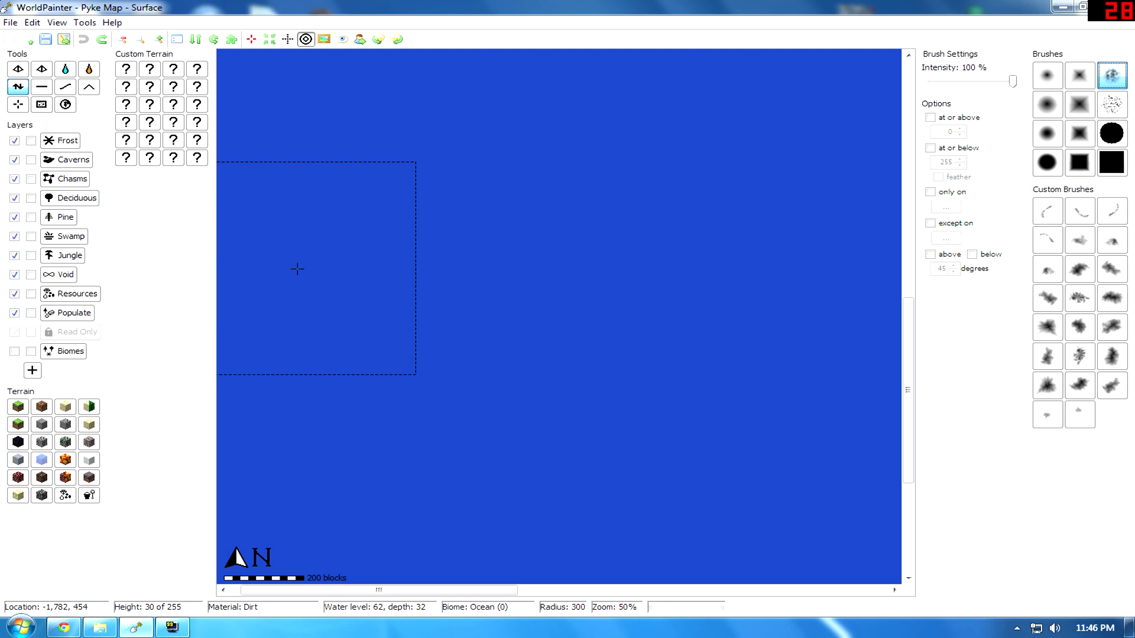
mouse_move(297, 269)
left_mouse_down()
mouse_move(296, 337)
mouse_move(273, 281)
mouse_move(329, 263)
mouse_move(414, 350)
mouse_move(355, 450)
mouse_move(253, 476)
mouse_move(388, 487)
mouse_move(399, 458)
left_mouse_up()
middle_click_drag(408, 429, 432, 179)
scroll(365, 302, "down", 1)
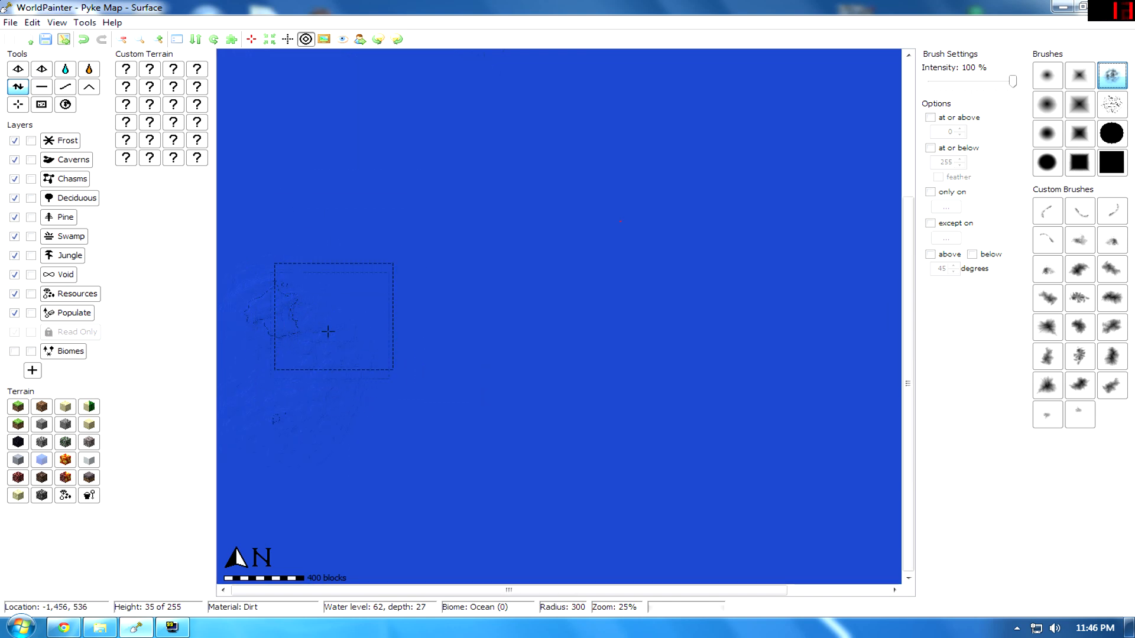
scroll(328, 331, "down", 1)
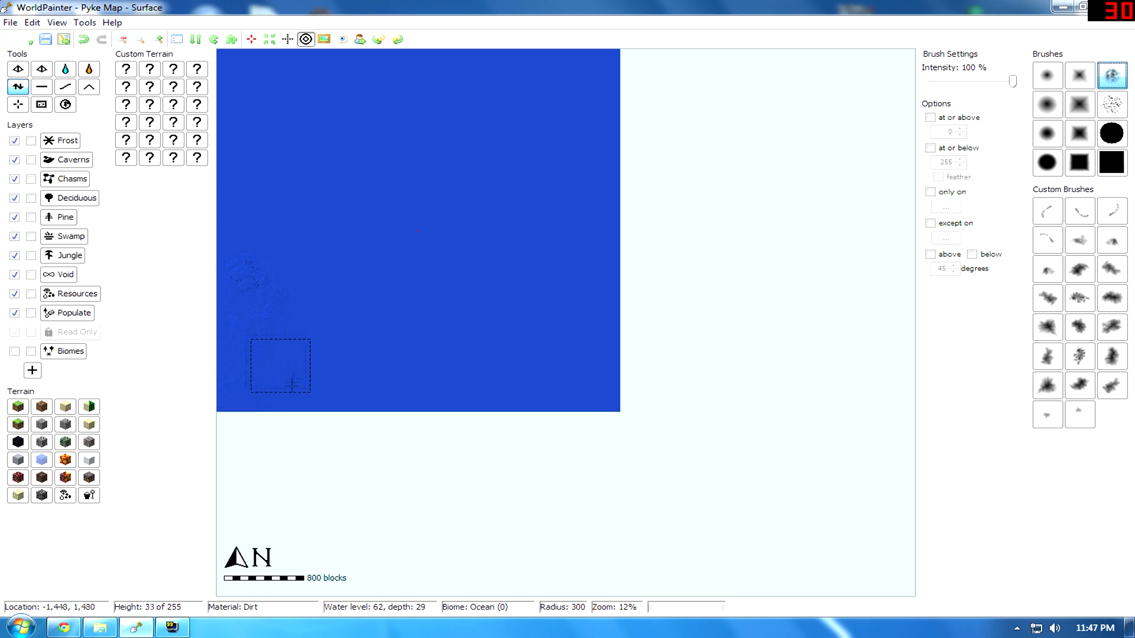
Step: Extend the uneven seabed relief eastward across the southern part of the map with the noise brush at radius 270
scroll(295, 371, "up", 1, "ctrl")
scroll(468, 512, "up", 1)
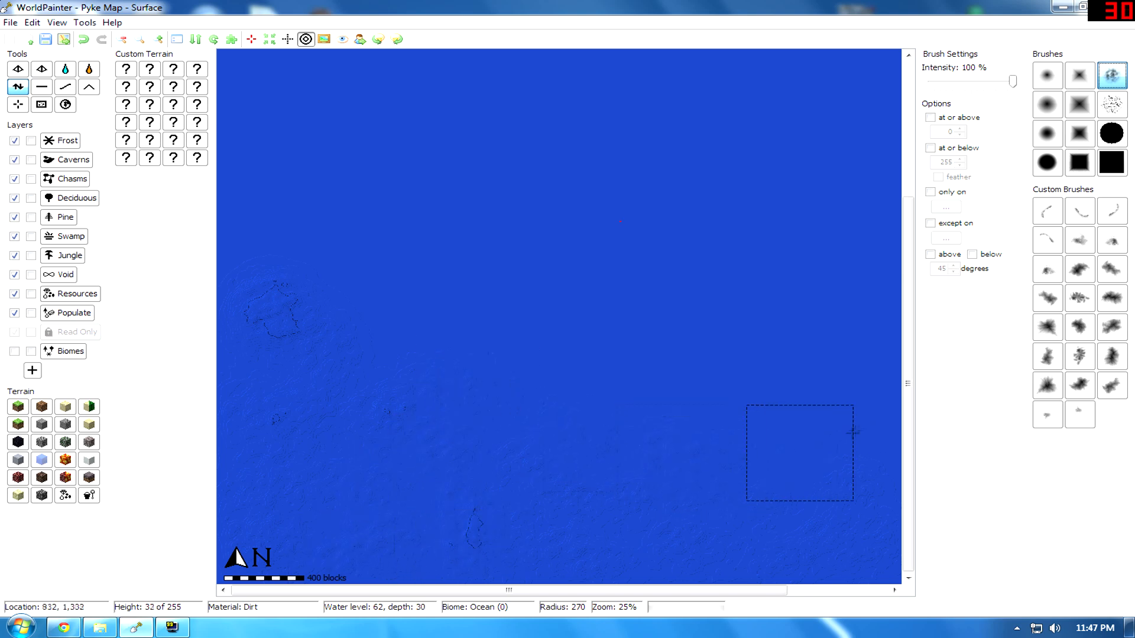
mouse_move(749, 306)
middle_mouse_down()
mouse_move(645, 245)
mouse_move(547, 154)
middle_mouse_up()
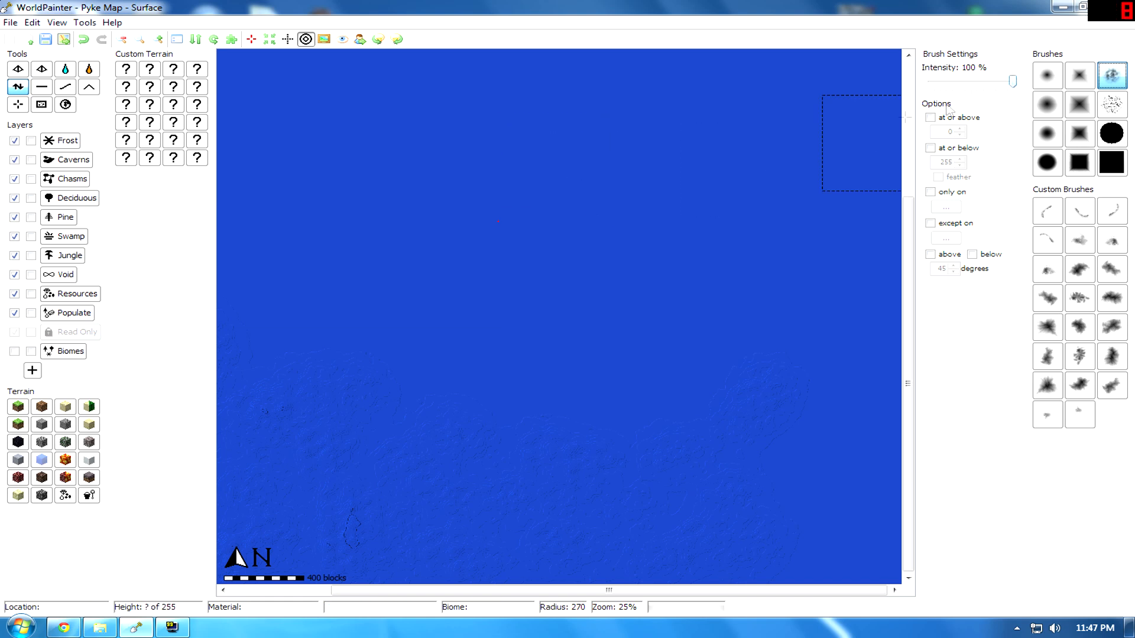
middle_click_drag(562, 283, 650, 186)
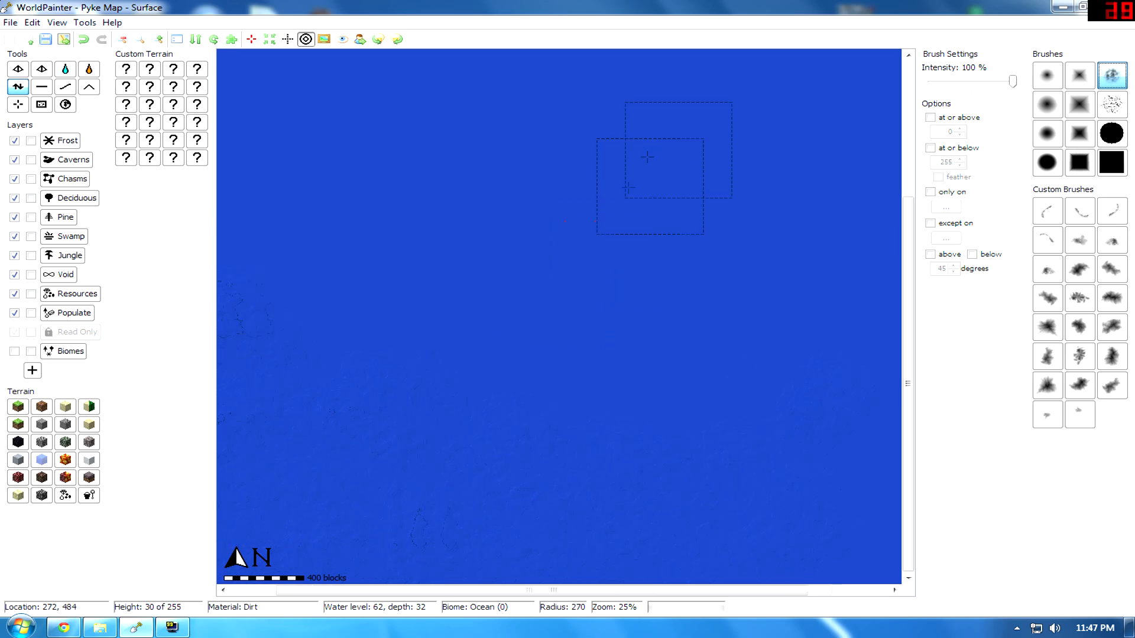
Step: Lower the mound raised on the western seabed with the noise brush at radius 243
scroll(385, 426, "up", 3)
middle_click_drag(482, 291, 644, 378)
scroll(518, 280, "down", 1)
middle_click_drag(459, 294, 636, 342)
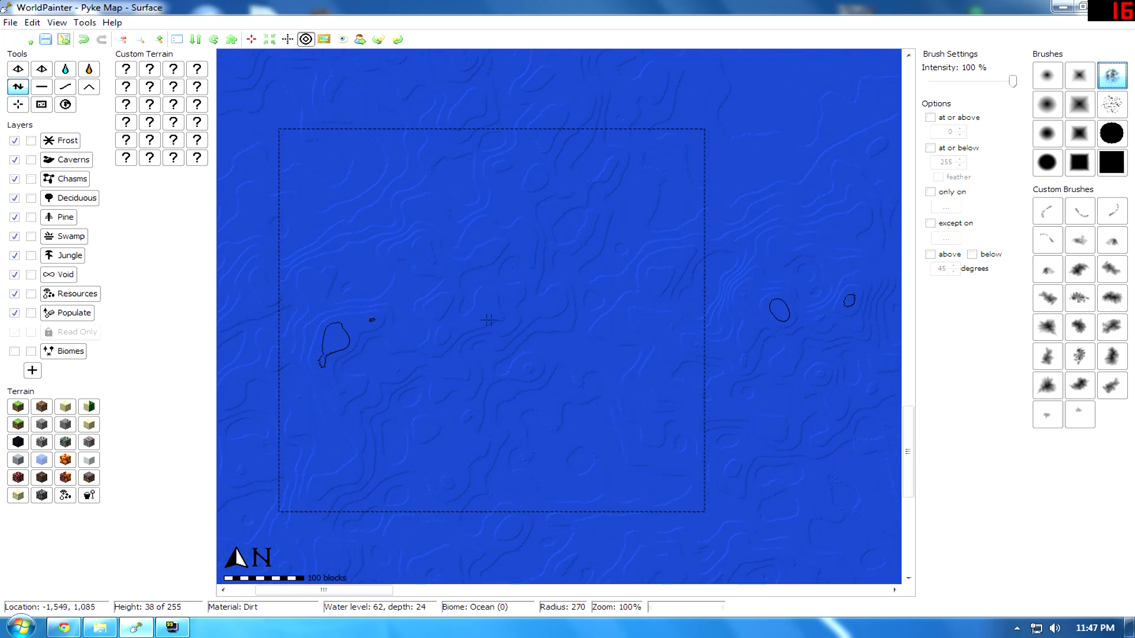
mouse_move(416, 274)
middle_mouse_down()
mouse_move(632, 312)
mouse_move(504, 480)
mouse_move(507, 492)
middle_mouse_up()
scroll(324, 378, "up", 1)
middle_click_drag(321, 248, 379, 453)
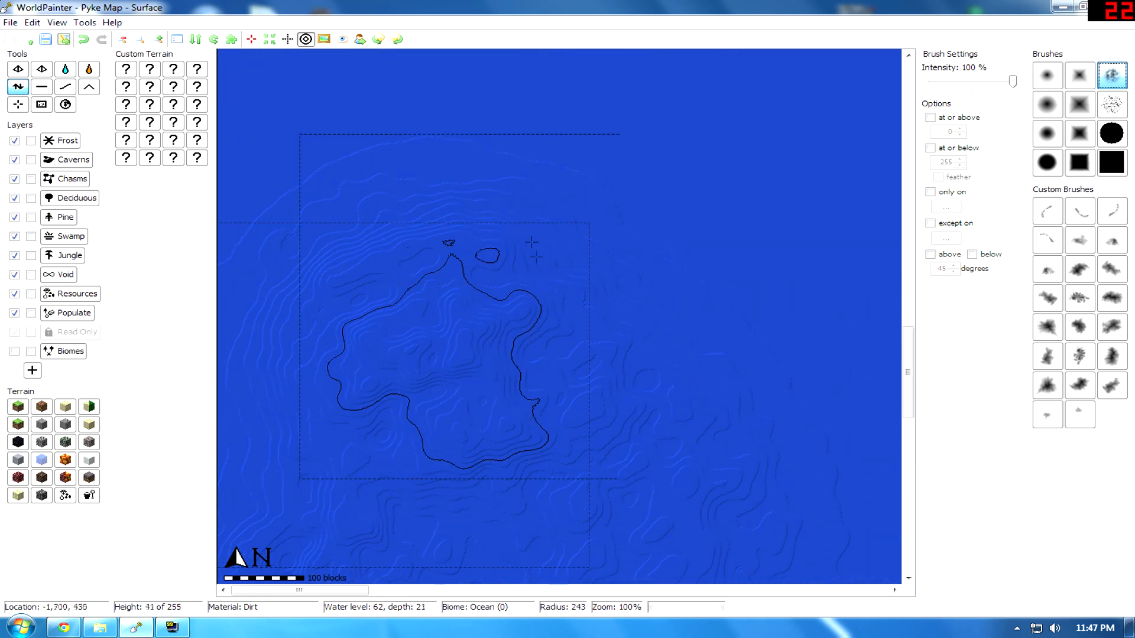
right_click_drag(420, 347, 416, 354)
middle_click_drag(461, 289, 481, 446)
mouse_move(311, 232)
right_mouse_down()
mouse_move(449, 225)
mouse_move(650, 278)
mouse_move(739, 378)
mouse_move(648, 367)
right_mouse_up()
Step: Examine the contours of the western seabed up close and along its eastern slope
scroll(548, 271, "up", 2, "ctrl")
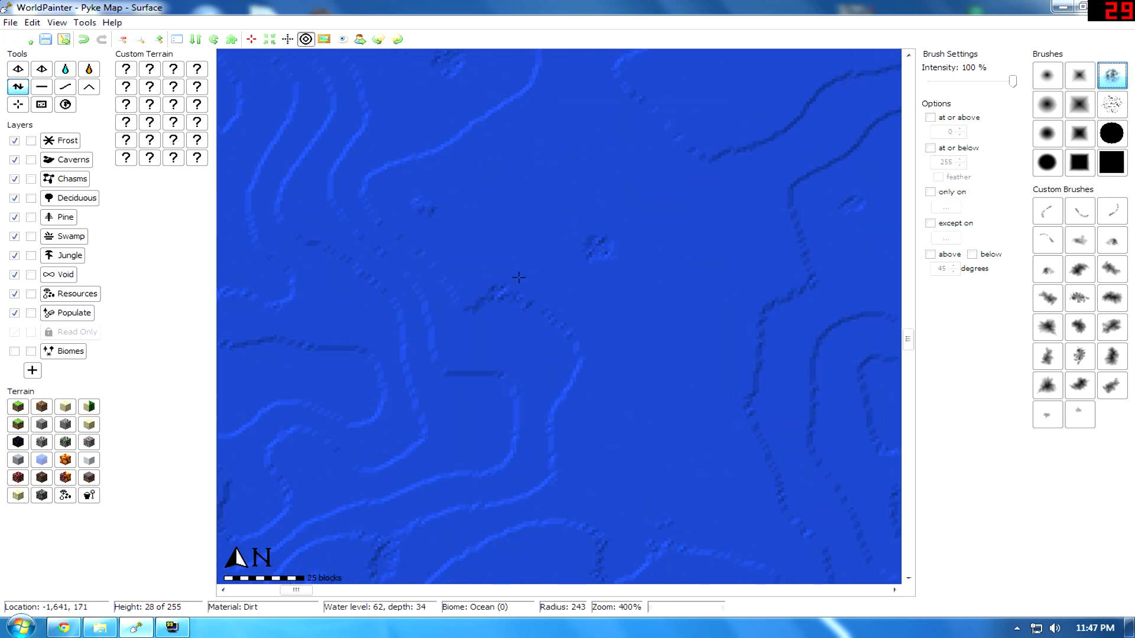
scroll(594, 263, "up", 1)
scroll(558, 258, "down", 2, "ctrl")
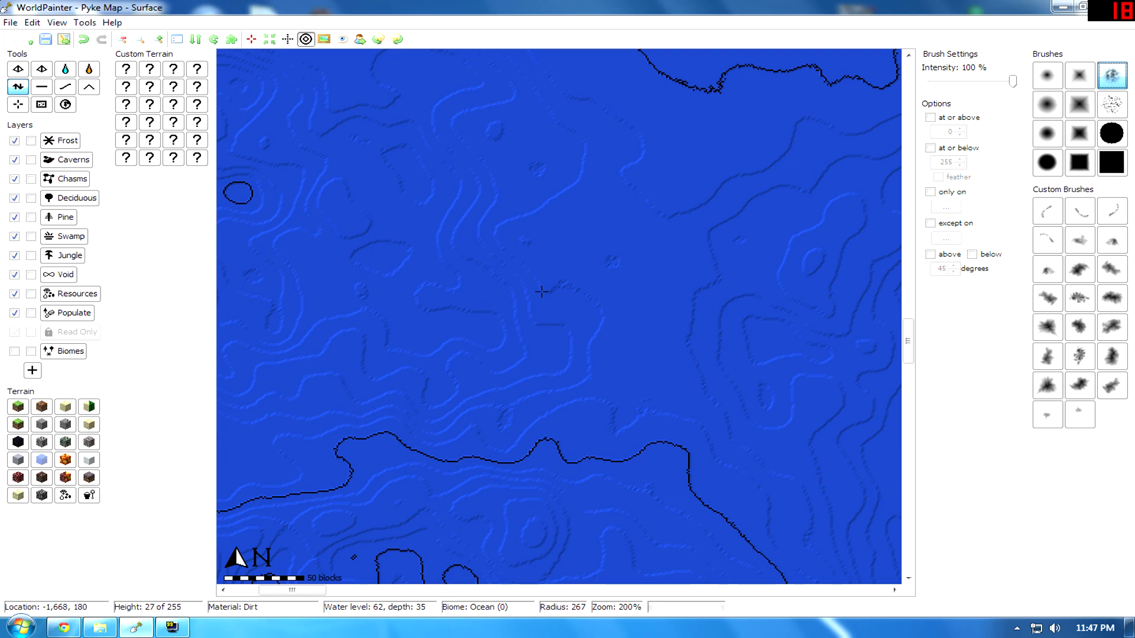
key("Down")
key("Down")
key("Down")
key("Down")
key("Up")
key("Up")
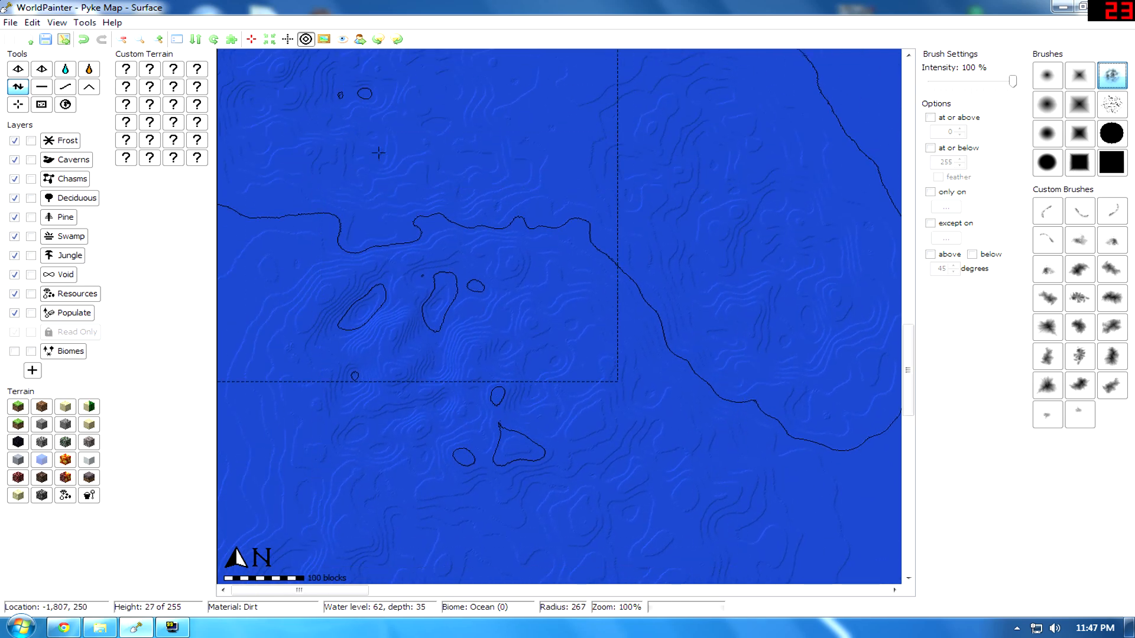
middle_click_drag(620, 203, 475, 164)
scroll(525, 215, "down", 1, "ctrl")
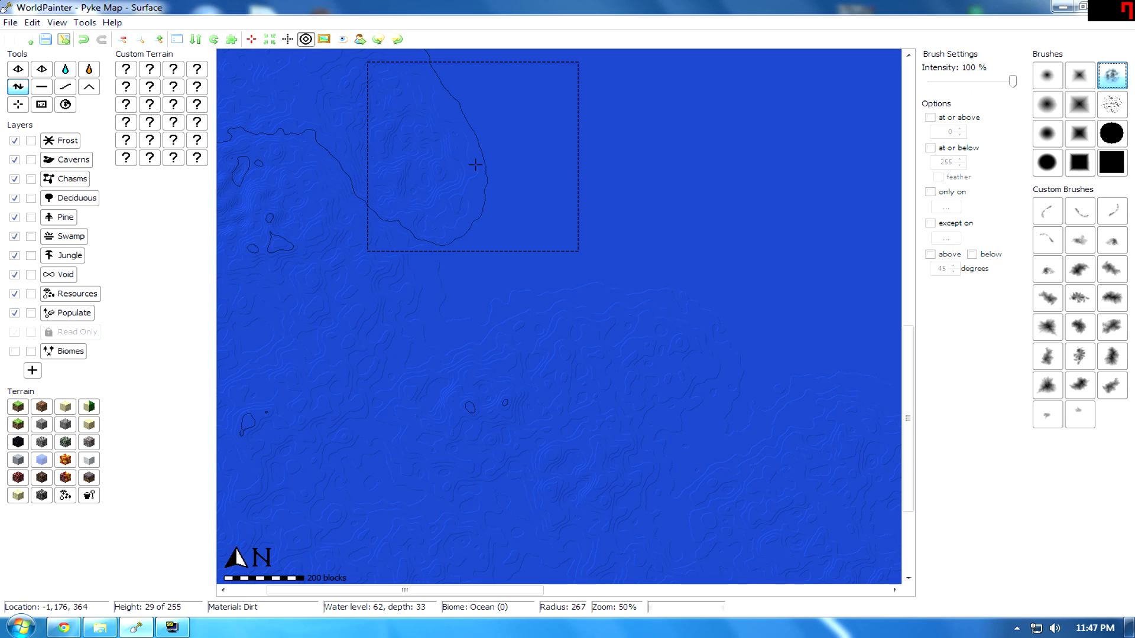
middle_click_drag(492, 198, 472, 242)
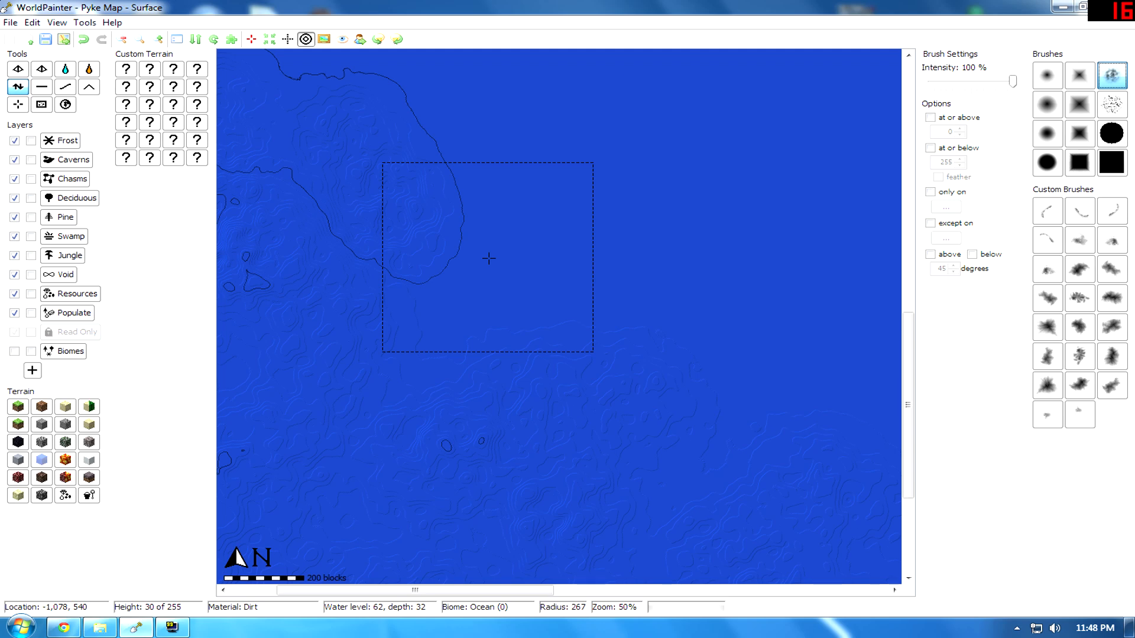
Step: Raise uneven seabed relief across the northern and central areas of the map with the noise brush at radius 293
scroll(270, 269, "down", 1)
key("bracketright")
middle_click_drag(773, 189, 486, 177)
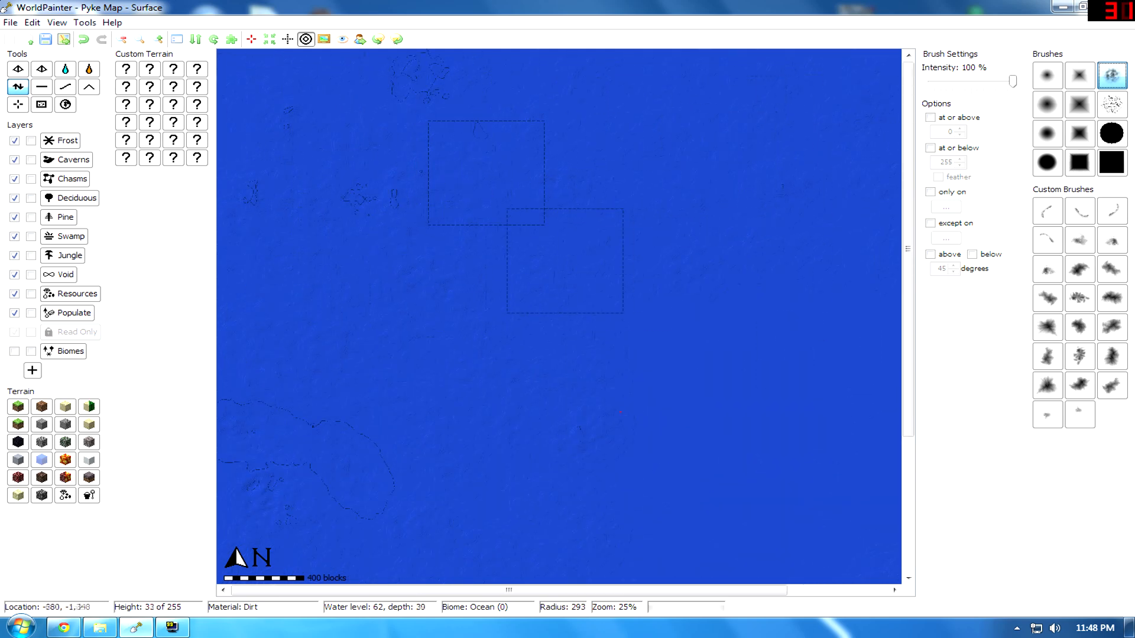
middle_click_drag(631, 361, 713, 362)
mouse_move(413, 328)
middle_mouse_down()
mouse_move(298, 330)
mouse_move(532, 266)
mouse_move(777, 220)
middle_mouse_up()
scroll(490, 273, "down", 1)
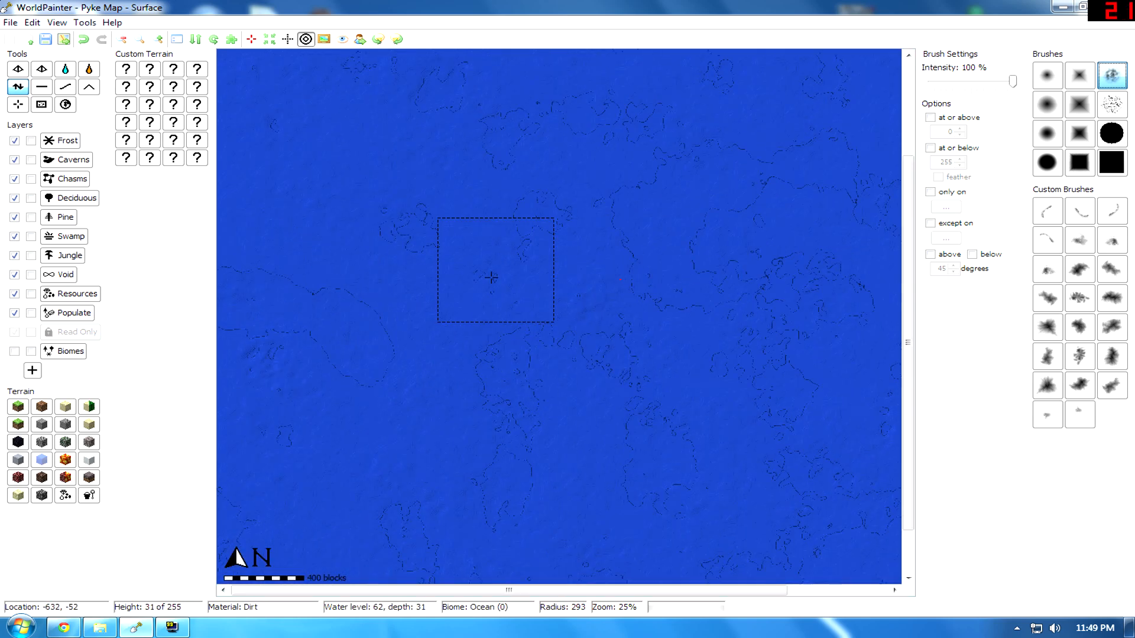
Step: Review the seabed relief across the whole map, checking the area around the centre
scroll(491, 278, "down", 1)
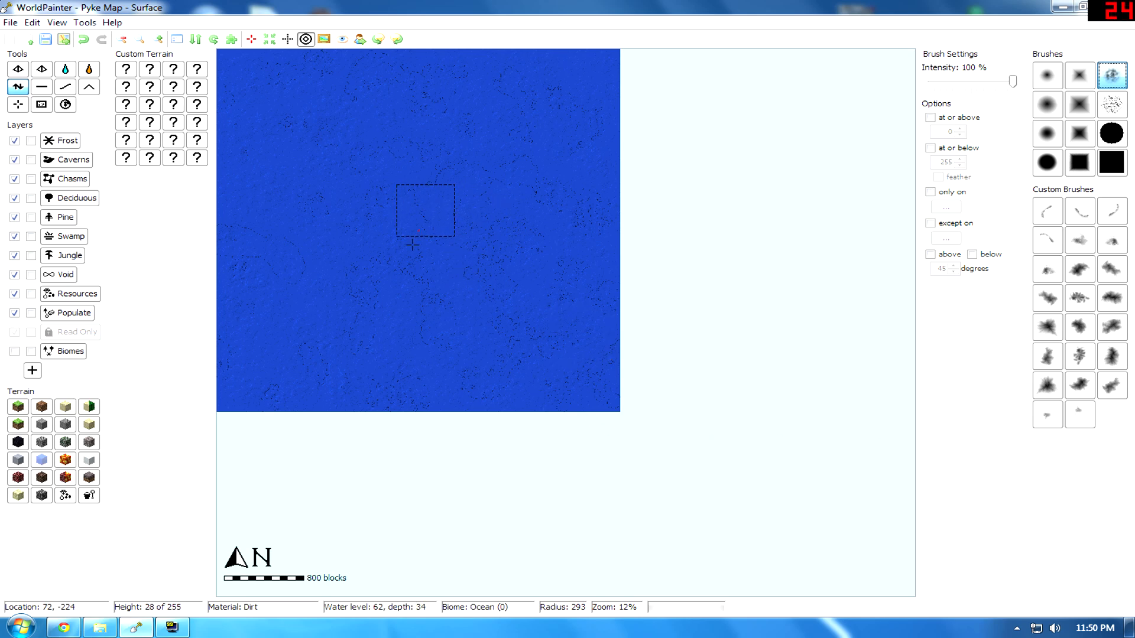
scroll(408, 245, "up", 2)
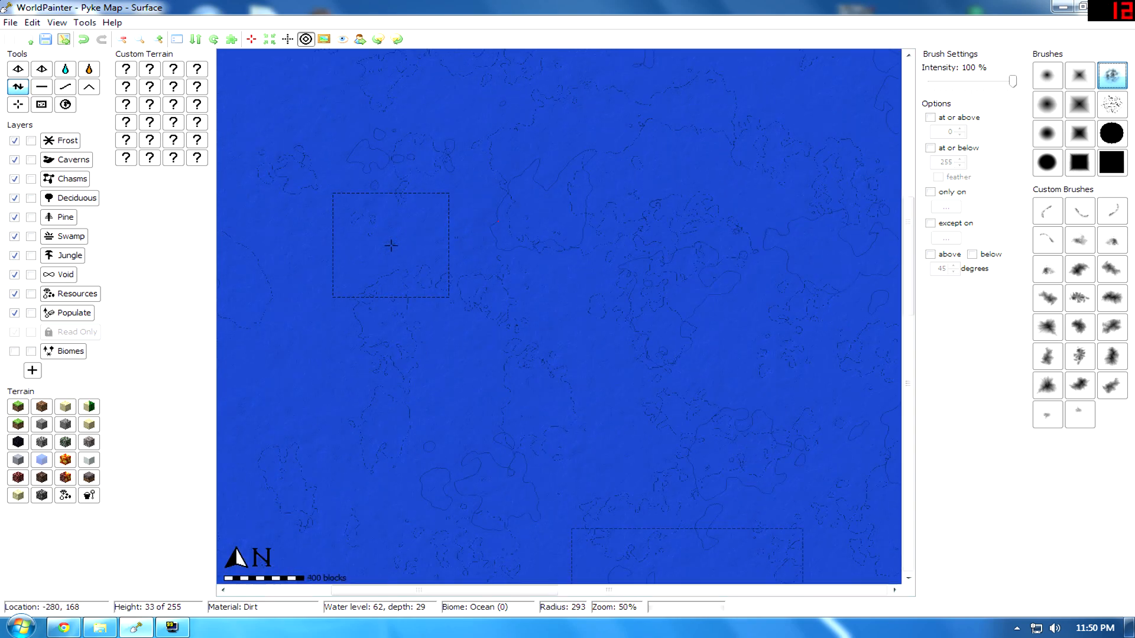
middle_click_drag(394, 249, 774, 198)
middle_click_drag(525, 256, 771, 173)
middle_click_drag(310, 267, 440, 198)
scroll(597, 264, "down", 1)
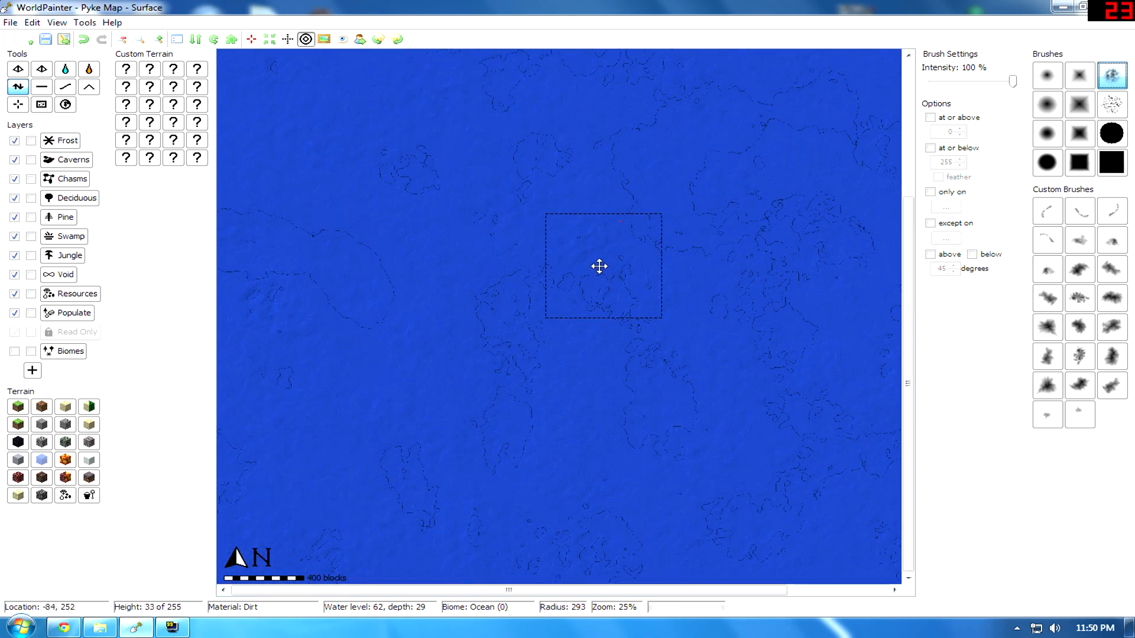
scroll(459, 302, "down", 1)
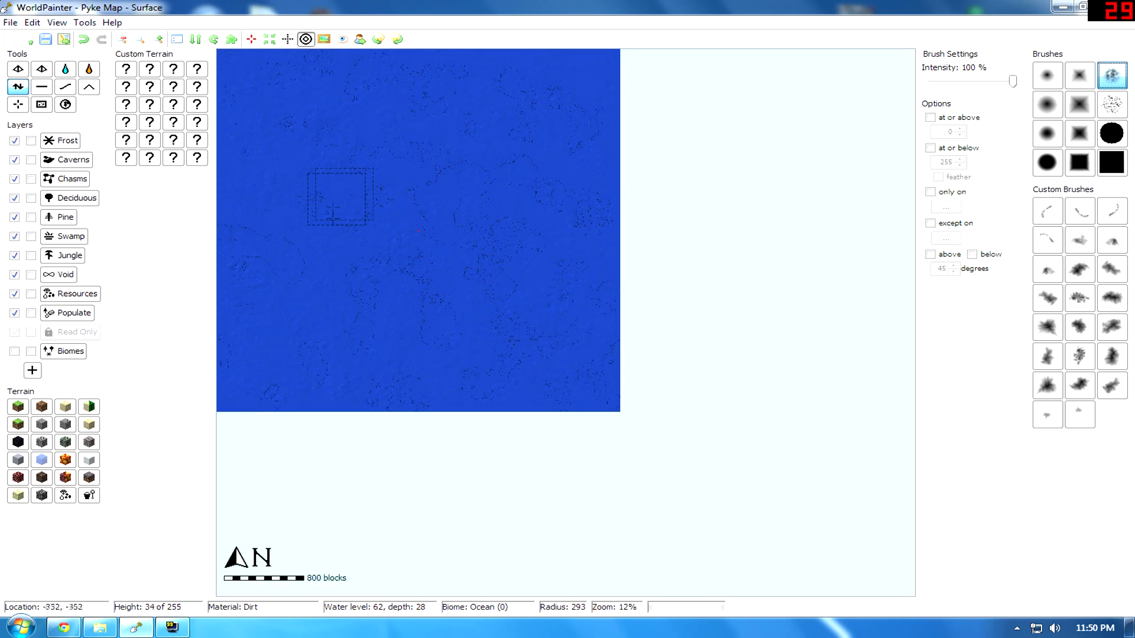
Step: Raise a small island west of the map's centre with the soft round brush at radius 300, and lower it below the water
left_click(1055, 136)
scroll(386, 201, "down", 1)
scroll(381, 224, "up", 1, "ctrl")
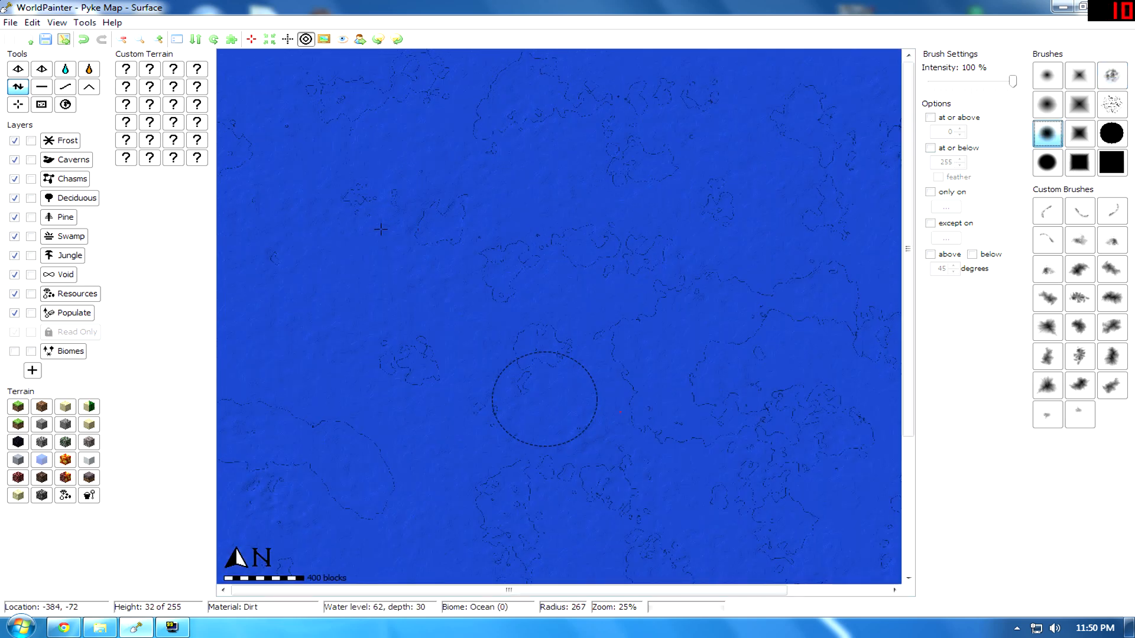
scroll(518, 236, "up", 1, "ctrl")
scroll(514, 248, "up", 1)
mouse_move(506, 270)
left_mouse_down()
mouse_move(482, 241)
mouse_move(520, 279)
mouse_move(520, 253)
mouse_move(627, 295)
mouse_move(452, 299)
mouse_move(517, 314)
left_mouse_up()
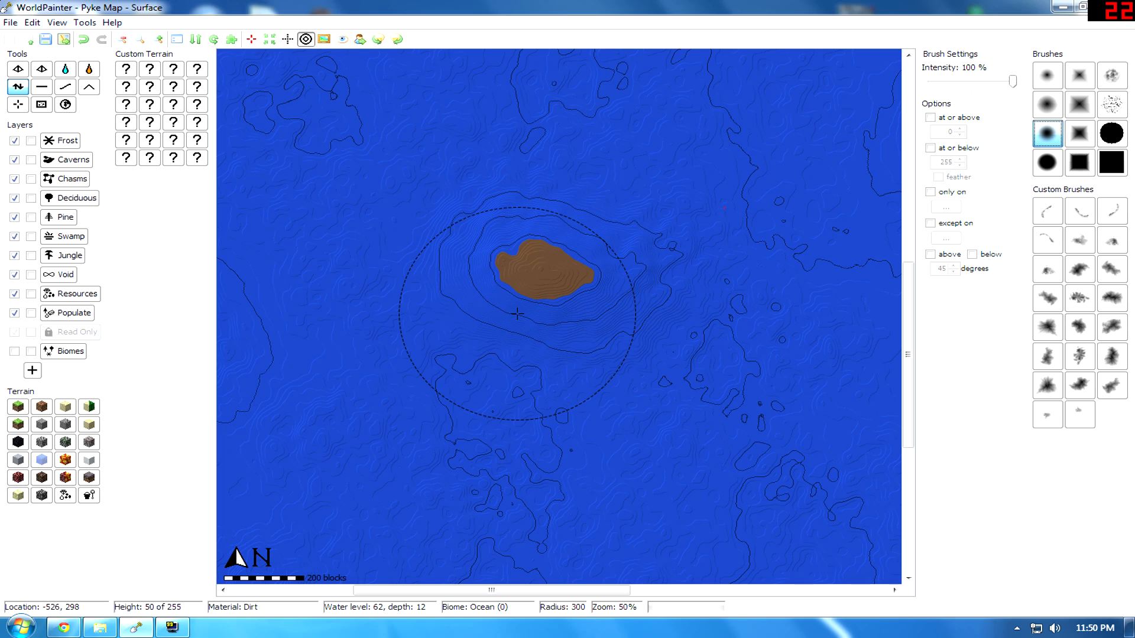
right_click_drag(517, 298, 518, 297)
left_click_drag(518, 297, 518, 310)
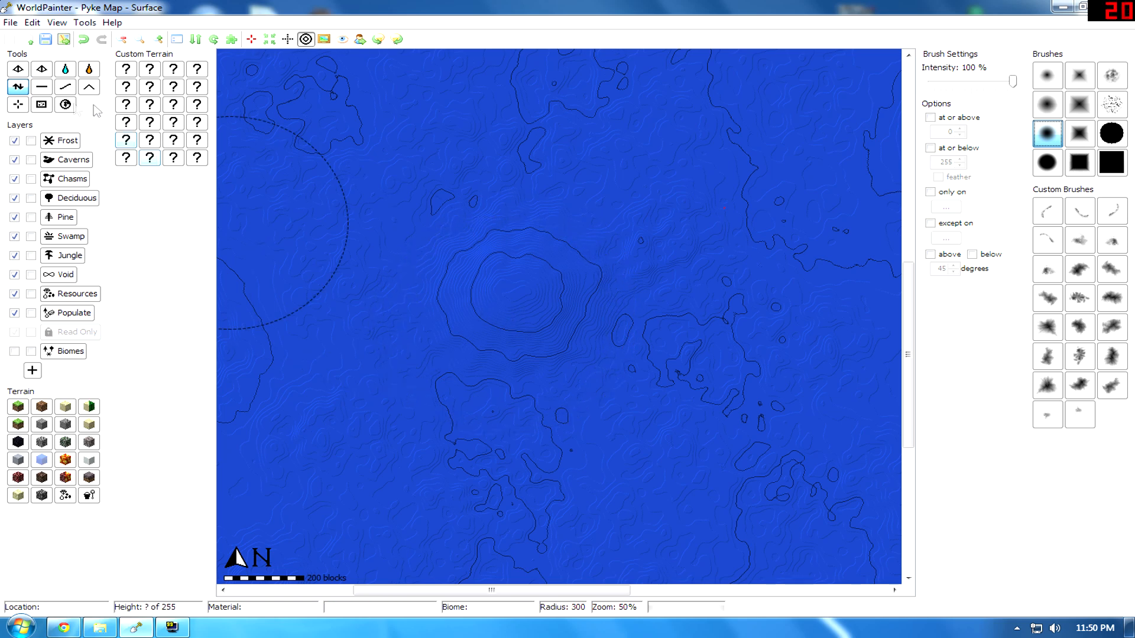
Step: Flatten the top of the submerged hill west of the map's centre with the Flatten tool at radius 142
left_click(39, 89)
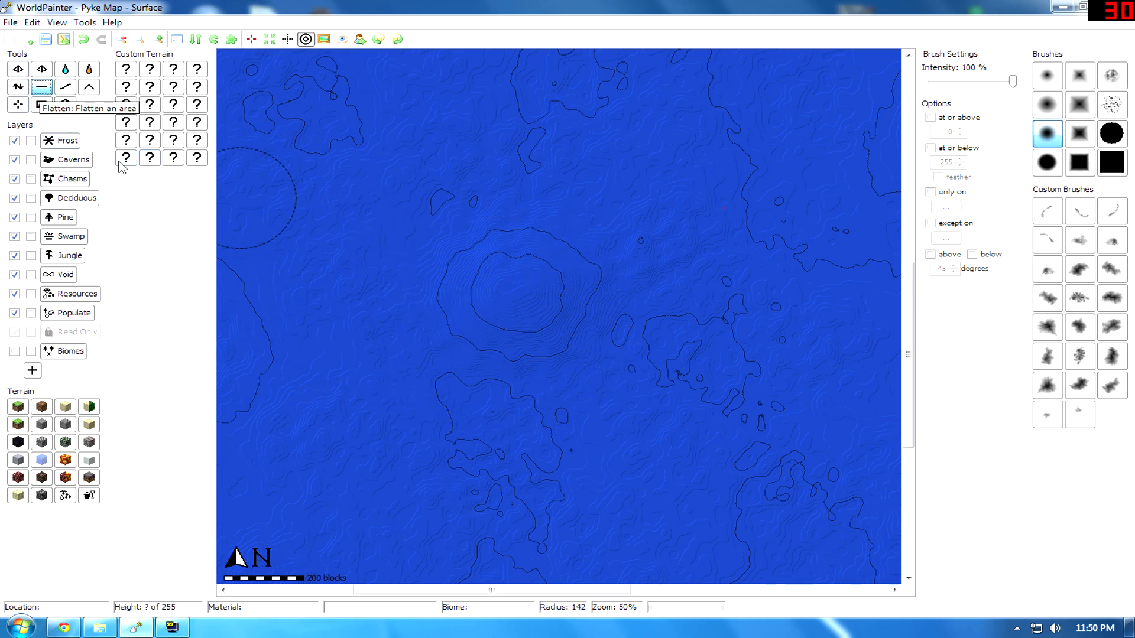
middle_click_drag(578, 258, 626, 171)
scroll(599, 239, "up", 1, "ctrl")
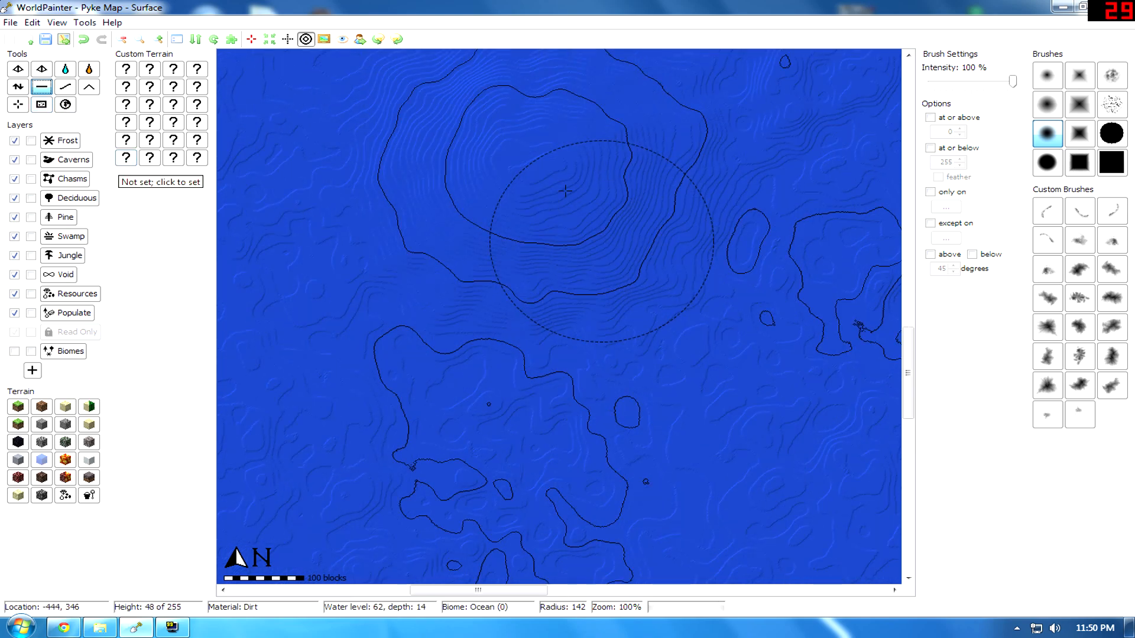
middle_click_drag(536, 181, 613, 279)
scroll(562, 258, "up", 1)
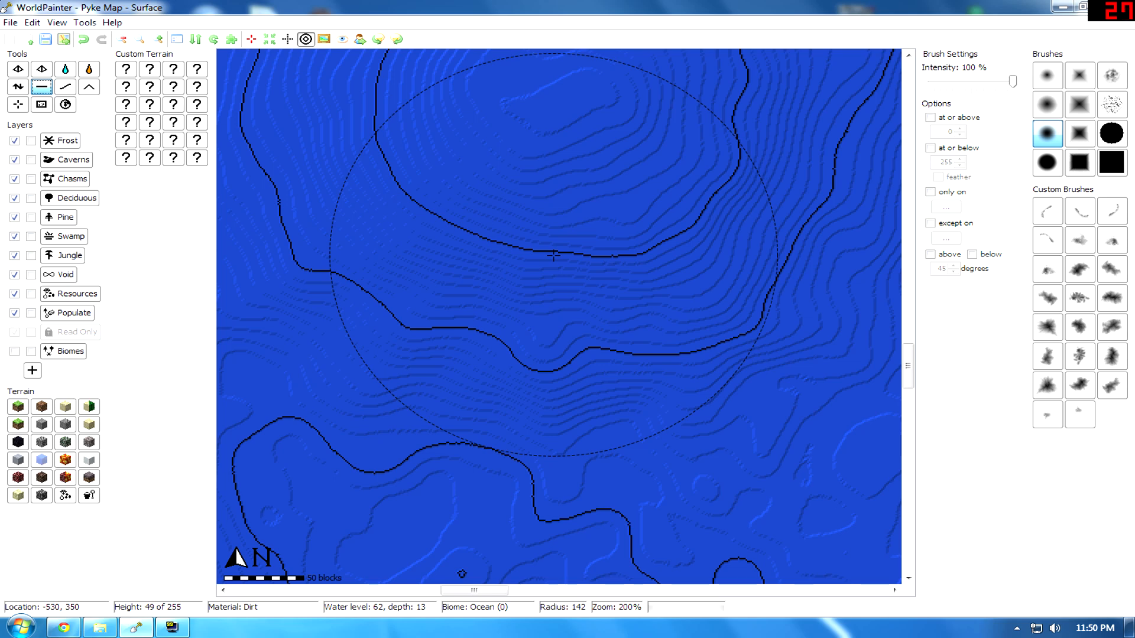
scroll(558, 259, "up", 1)
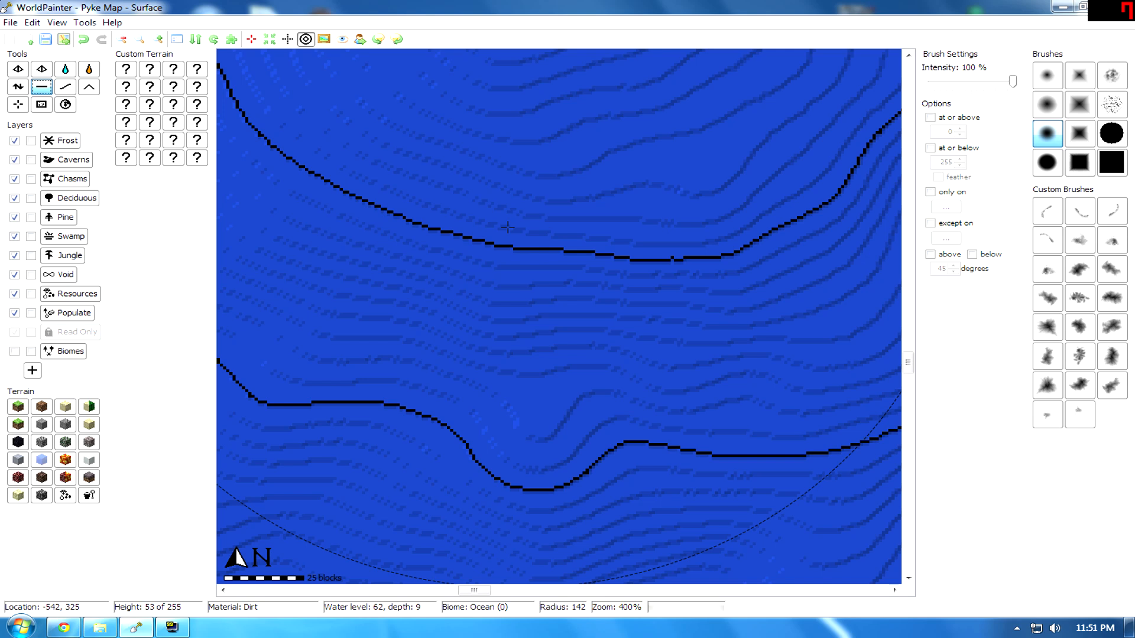
middle_click_drag(515, 254, 611, 332)
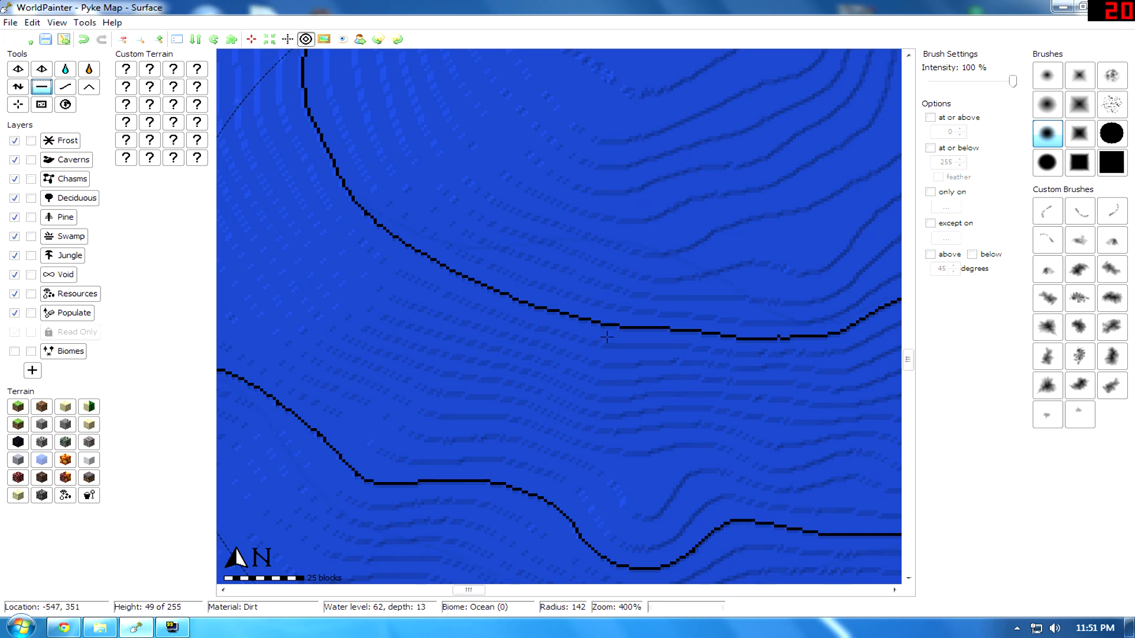
scroll(592, 338, "down", 1)
scroll(564, 338, "down", 1)
mouse_move(567, 338)
left_mouse_down()
mouse_move(547, 340)
mouse_move(576, 331)
mouse_move(565, 244)
mouse_move(594, 222)
mouse_move(612, 331)
mouse_move(520, 189)
left_mouse_up()
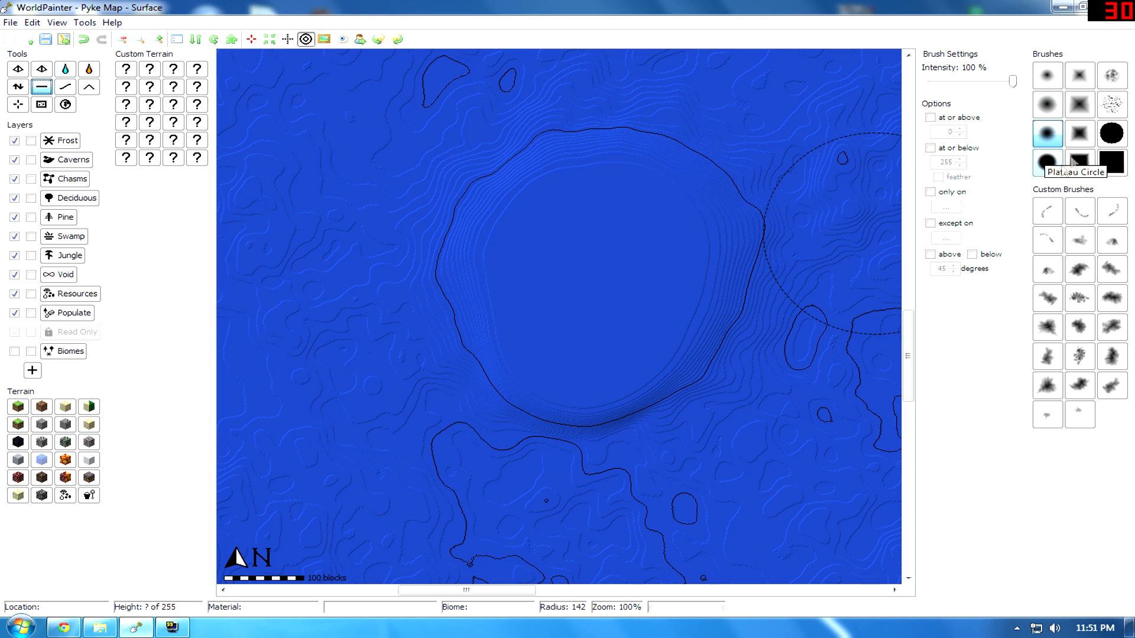
Step: Flatten an east-west band of seabed south of the map's centre using the round brush with the smallest dark core at radius 300
left_click(1047, 77)
mouse_move(578, 348)
left_mouse_down()
mouse_move(547, 411)
mouse_move(476, 393)
mouse_move(436, 331)
mouse_move(601, 332)
mouse_move(598, 367)
mouse_move(578, 373)
left_mouse_up()
scroll(497, 425, "down", 7)
scroll(578, 373, "down", 1, "ctrl")
middle_click_drag(578, 373, 436, 308)
scroll(435, 308, "down", 1, "ctrl")
scroll(431, 299, "down", 1, "ctrl")
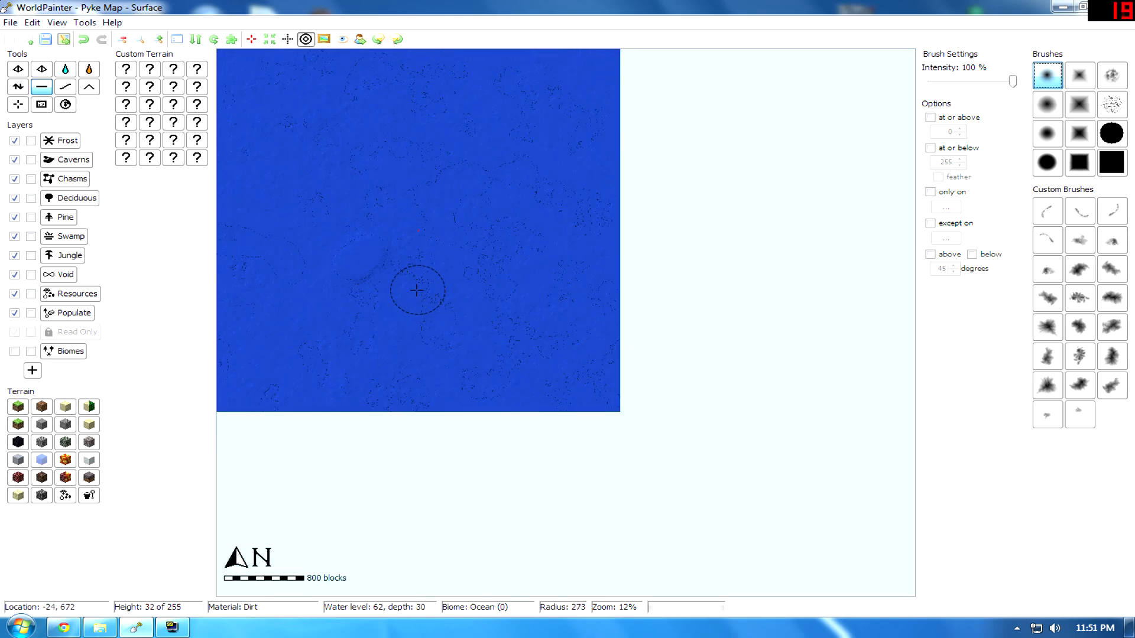
scroll(417, 290, "up", 1, "ctrl")
mouse_move(457, 303)
left_mouse_down()
mouse_move(603, 334)
mouse_move(514, 322)
mouse_move(729, 334)
mouse_move(674, 326)
left_mouse_up()
scroll(555, 324, "down", 1)
mouse_move(589, 378)
middle_mouse_down()
mouse_move(545, 400)
mouse_move(547, 472)
middle_mouse_up()
scroll(446, 354, "down", 1)
scroll(466, 260, "up", 1)
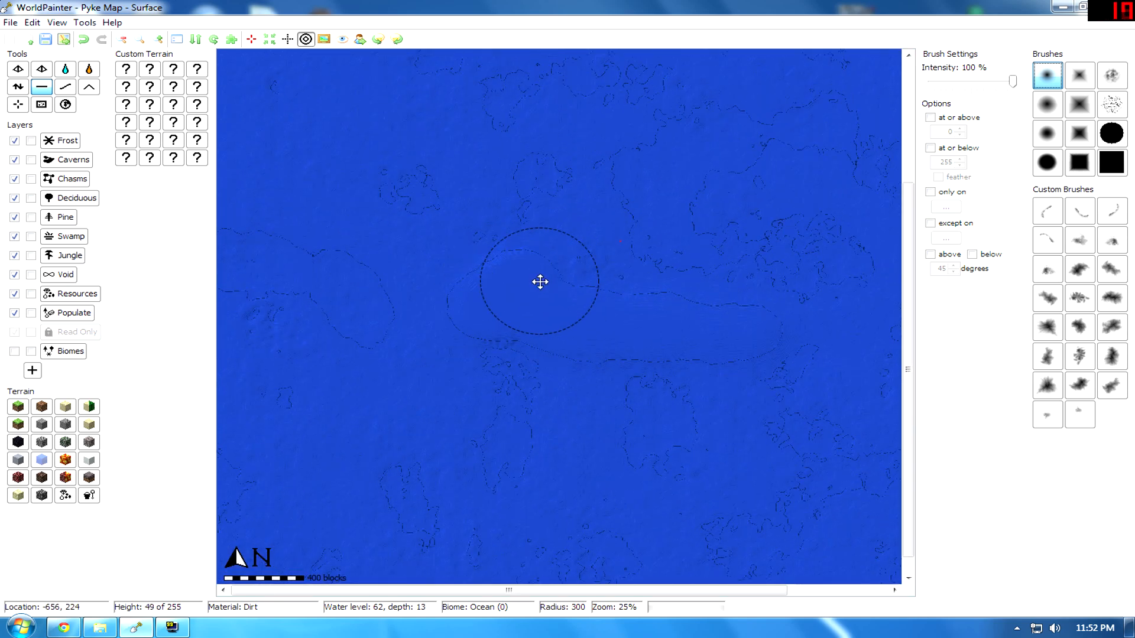
Step: Widen the flattened seabed band toward the west and north at radius 300
scroll(506, 304, "up", 1)
mouse_move(585, 310)
left_mouse_down()
mouse_move(544, 263)
mouse_move(406, 251)
mouse_move(318, 224)
mouse_move(304, 195)
mouse_move(442, 298)
mouse_move(540, 321)
mouse_move(401, 322)
mouse_move(326, 277)
mouse_move(286, 222)
mouse_move(304, 248)
mouse_move(335, 250)
mouse_move(589, 223)
mouse_move(615, 204)
mouse_move(623, 215)
mouse_move(597, 207)
mouse_move(535, 229)
mouse_move(384, 192)
mouse_move(502, 152)
mouse_move(600, 185)
left_mouse_up()
scroll(599, 207, "down", 1)
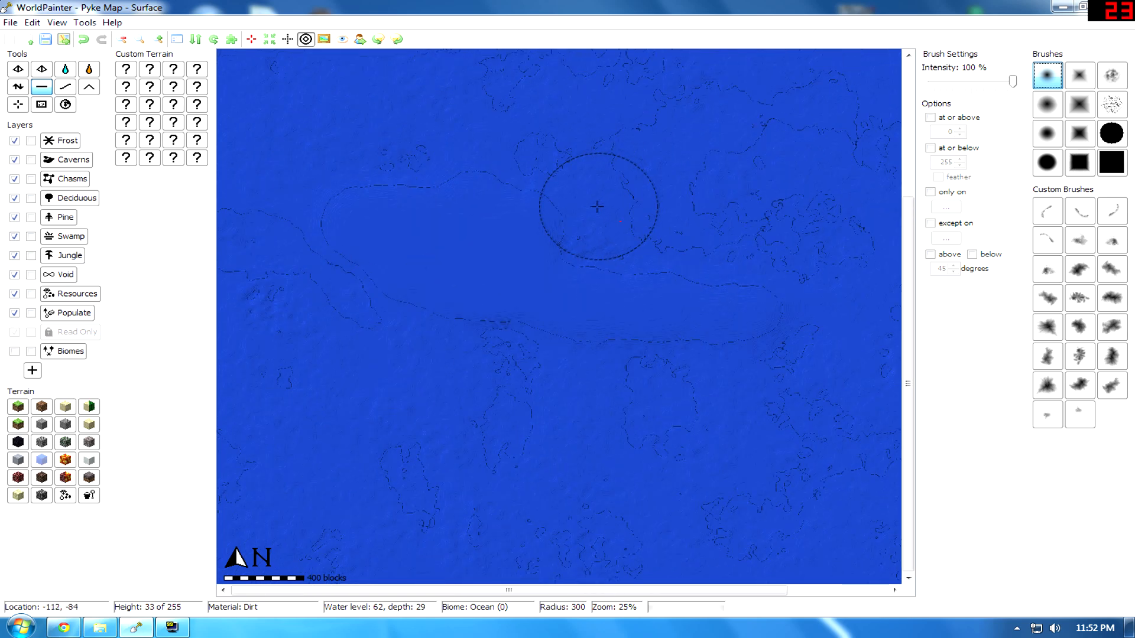
scroll(475, 302, "down", 1)
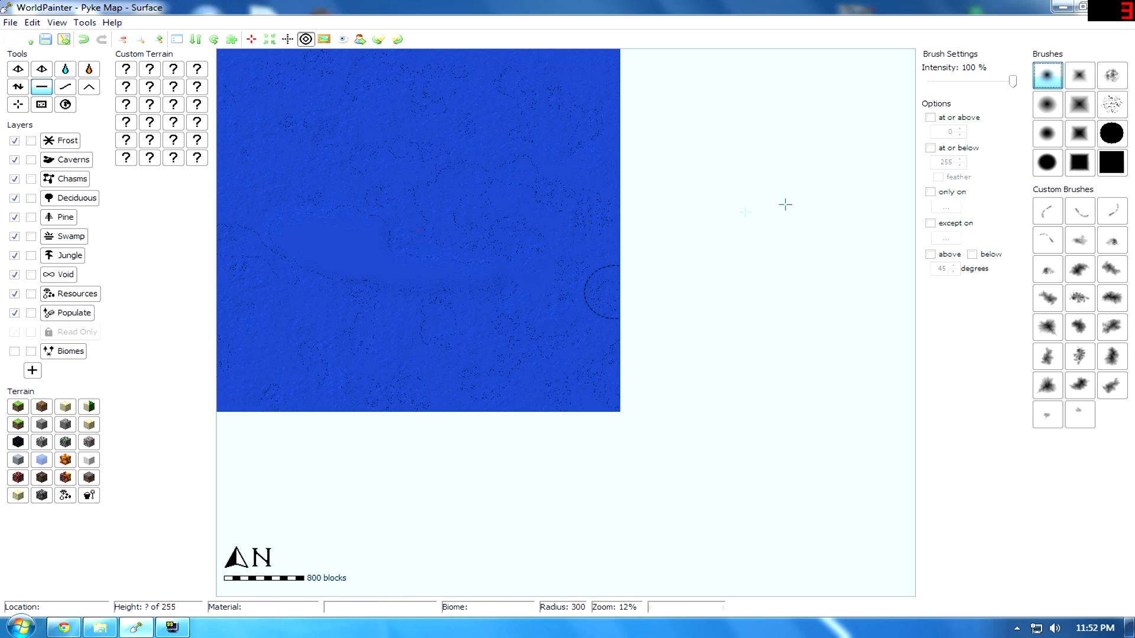
Step: Display the maximum far view distance and compare its circle with the western end of the flattened seabed
scroll(526, 405, "up", 1)
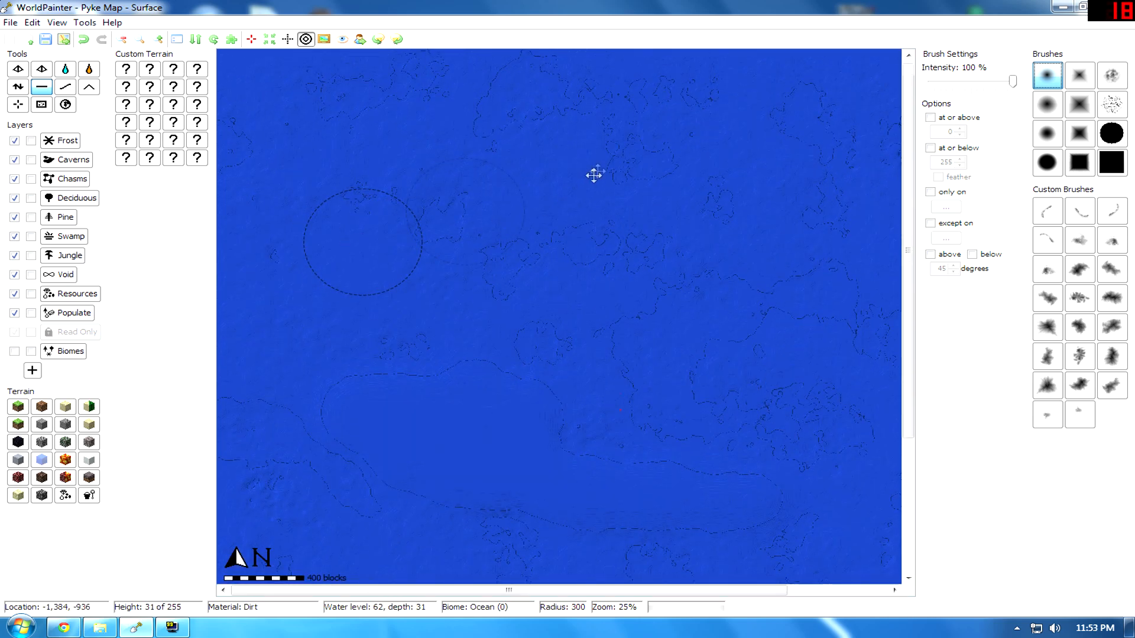
scroll(449, 307, "up", 1)
scroll(449, 272, "down", 3)
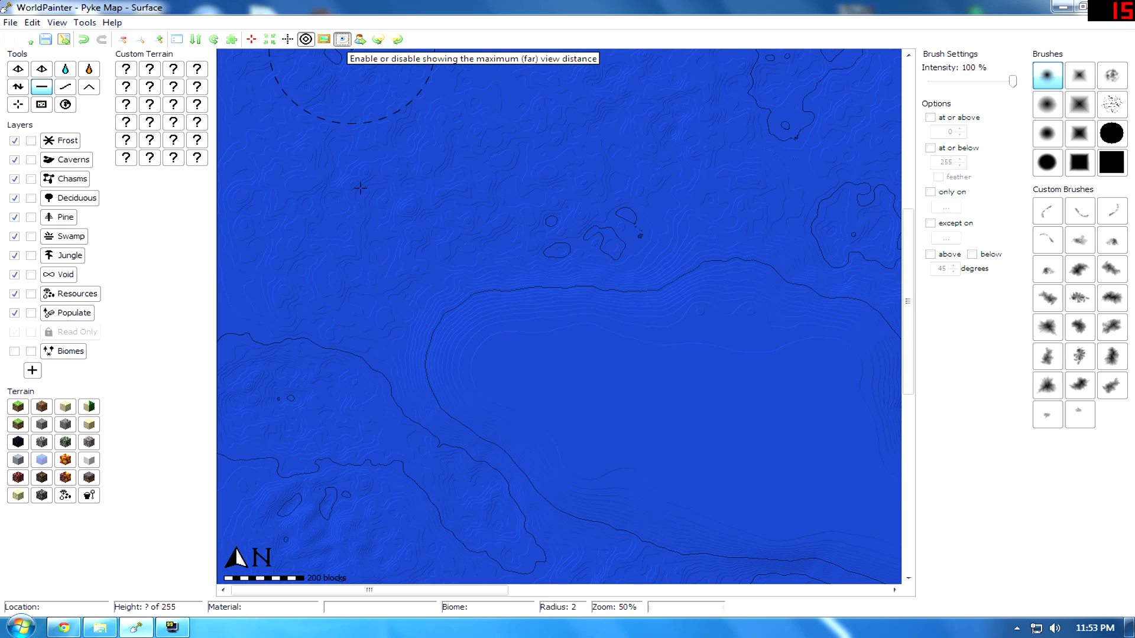
middle_click_drag(512, 321, 451, 209)
middle_click_drag(432, 256, 576, 355)
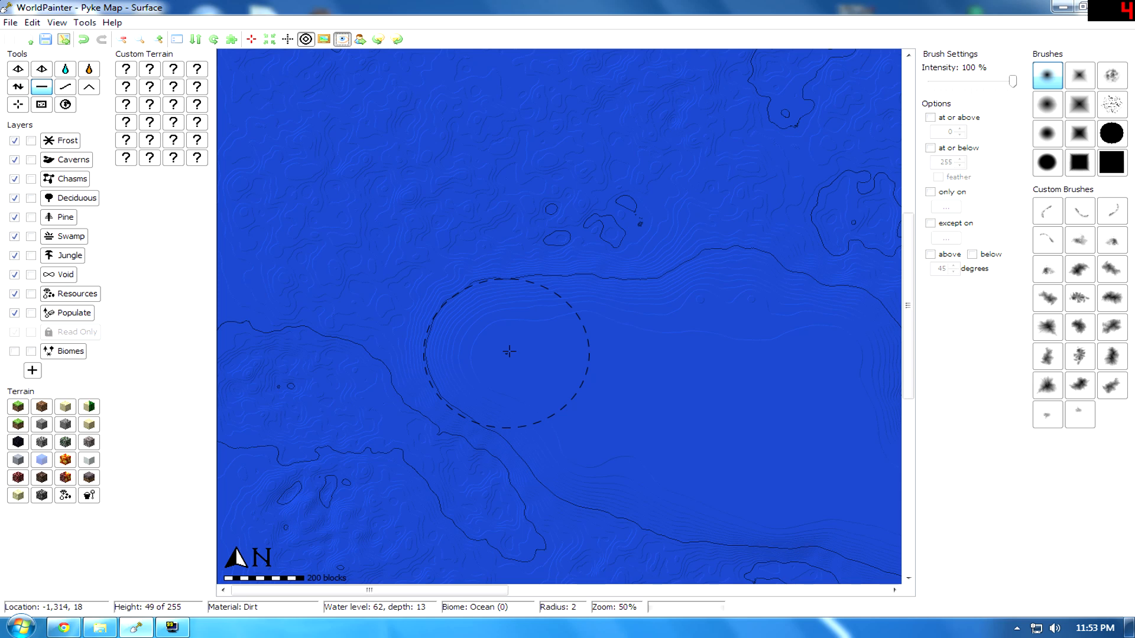
scroll(509, 351, "down", 4)
scroll(507, 361, "down", 2)
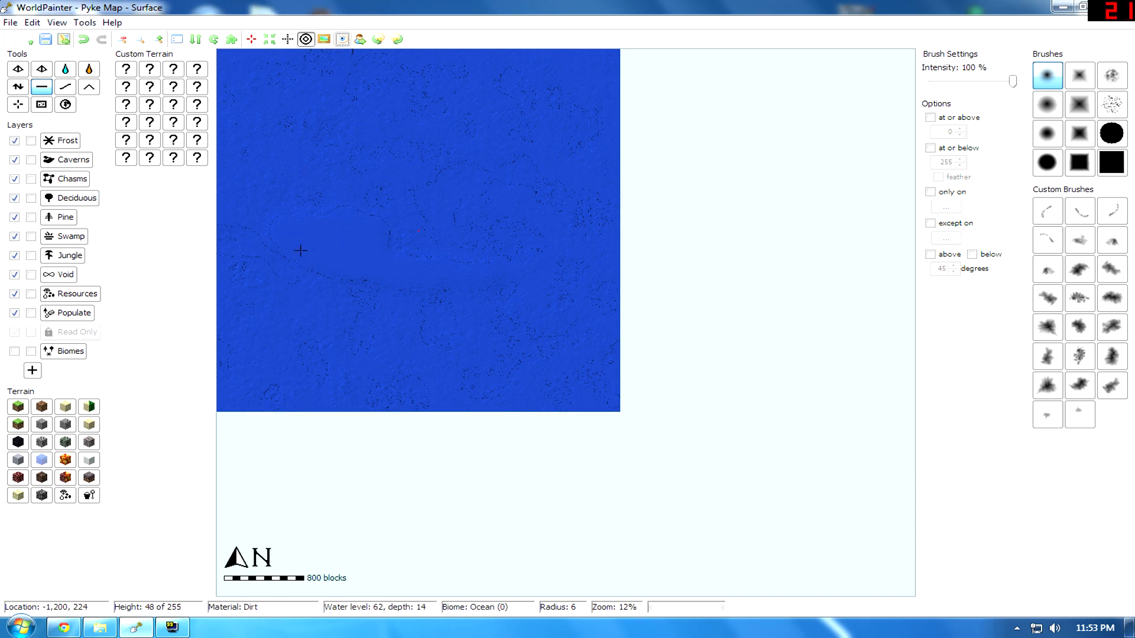
Step: Restore the brush radius to 300 and flatten the seabed across the map's central area, consulting the Iron Islands reference map
scroll(290, 249, "up", 2, "ctrl")
middle_click_drag(290, 249, 529, 294)
scroll(523, 296, "up", 10)
scroll(225, 537, "down", 1, "ctrl")
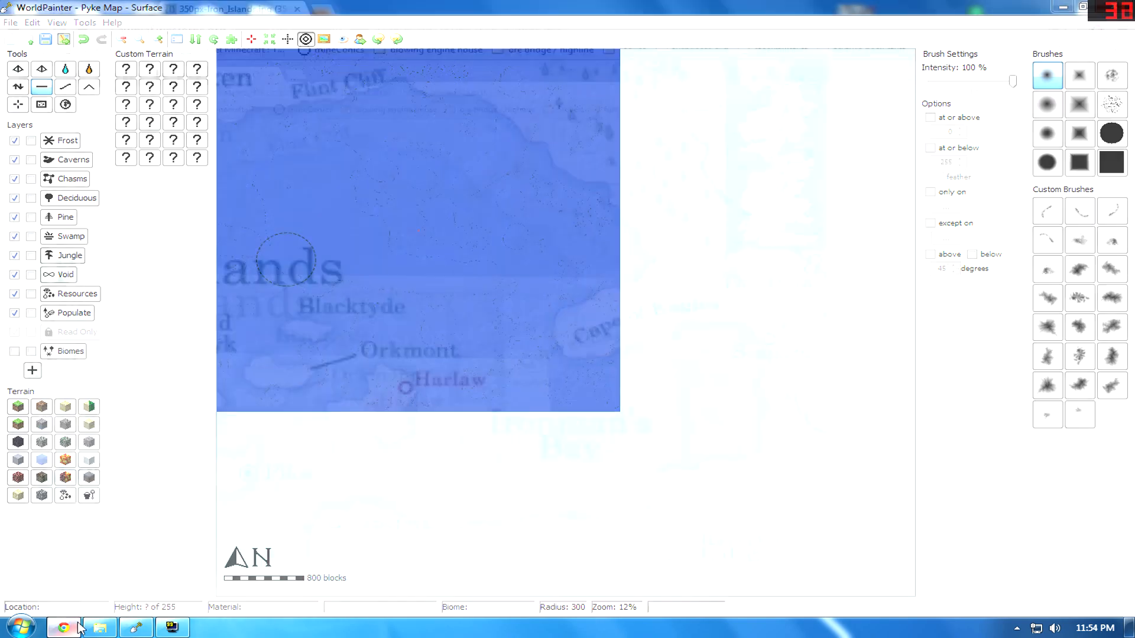
scroll(525, 240, "up", 2, "ctrl")
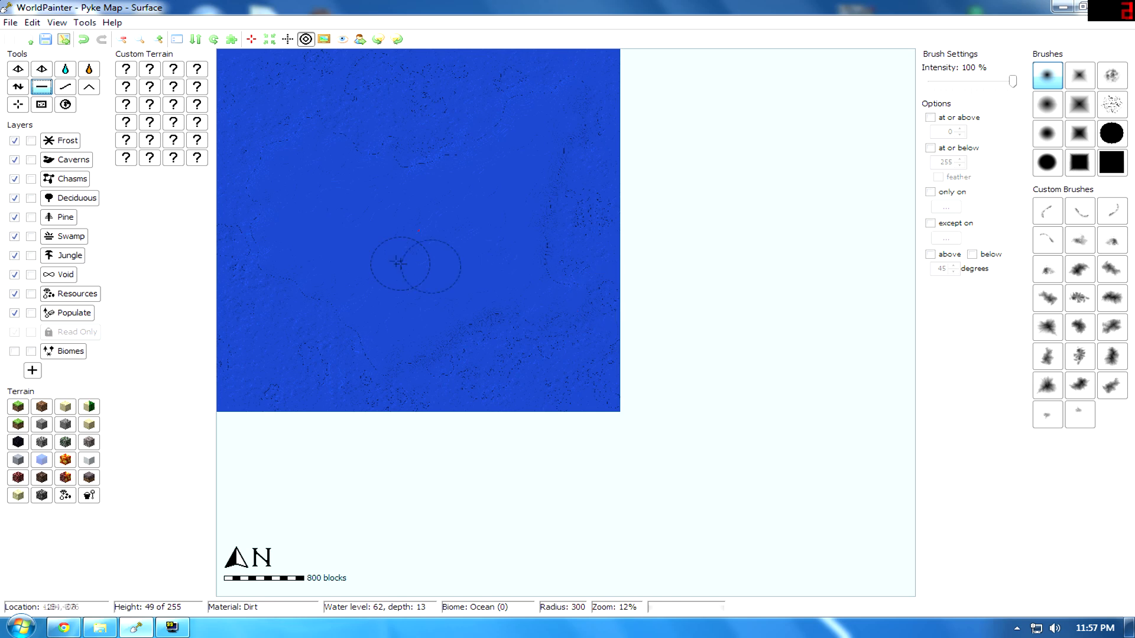
Step: Raise an elongated island on the western part of the flattened seabed with the Height tool and the mountain13.jpg brush at radius 300
scroll(382, 254, "up", 1, "ctrl")
middle_click_drag(379, 259, 588, 281)
scroll(502, 245, "up", 1, "ctrl")
mouse_move(500, 244)
middle_mouse_down()
mouse_move(605, 307)
mouse_move(813, 374)
middle_mouse_up()
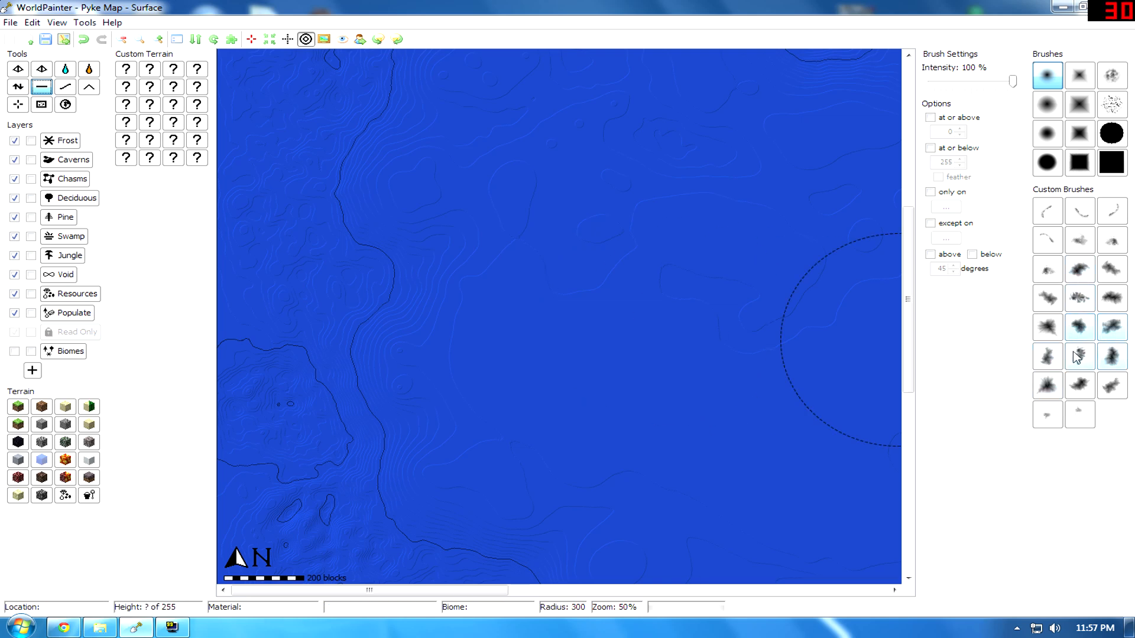
left_click(1111, 299)
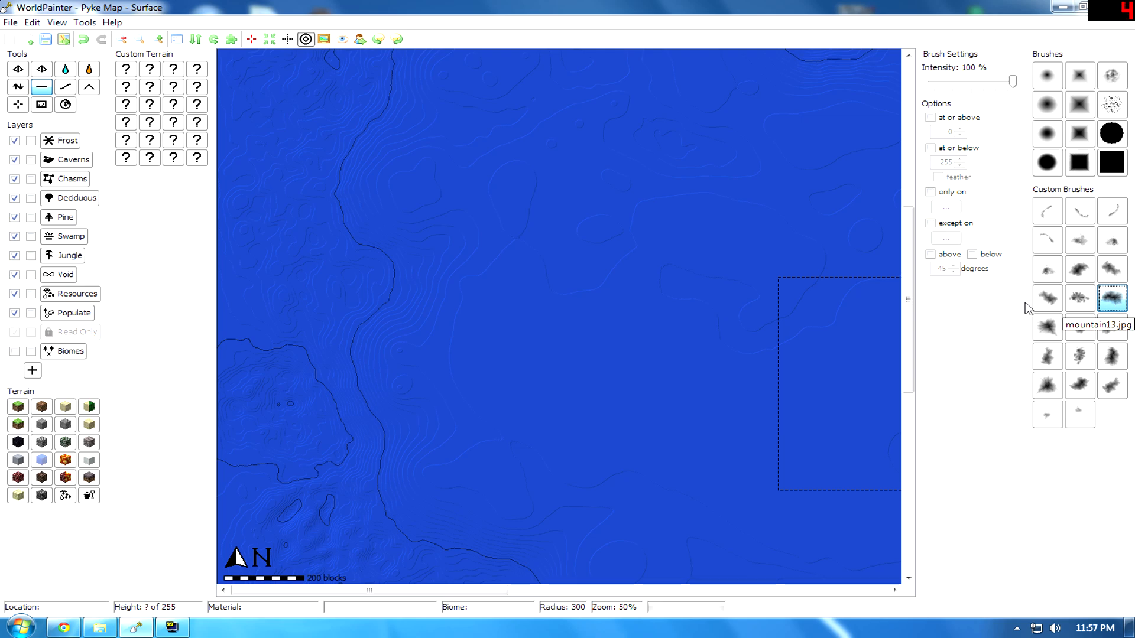
middle_click_drag(638, 332, 515, 342)
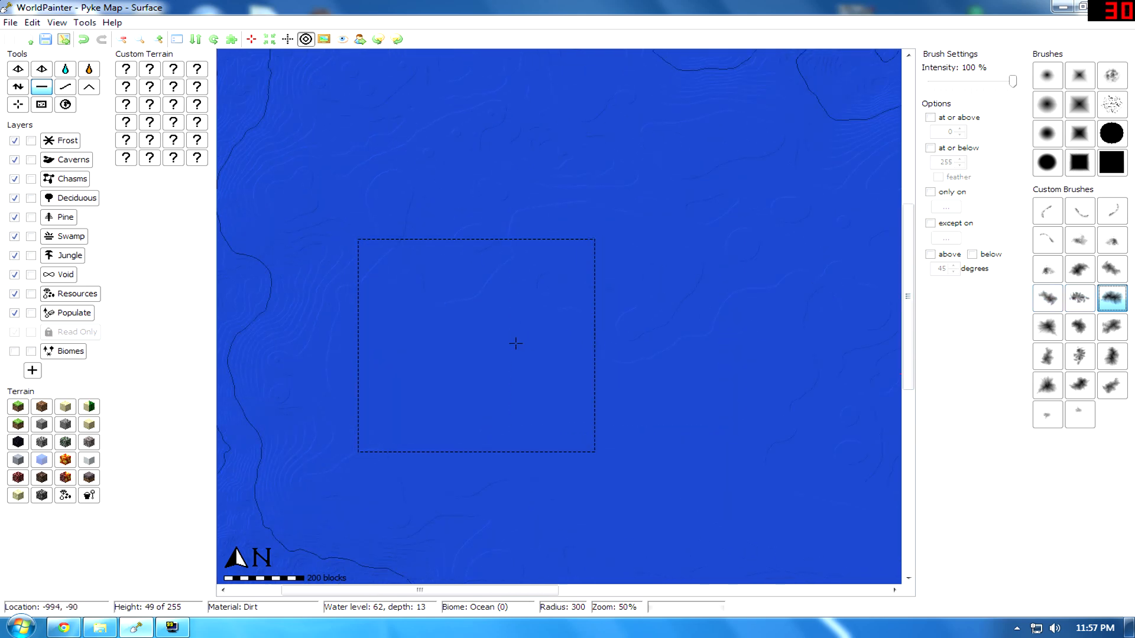
scroll(593, 362, "down", 1)
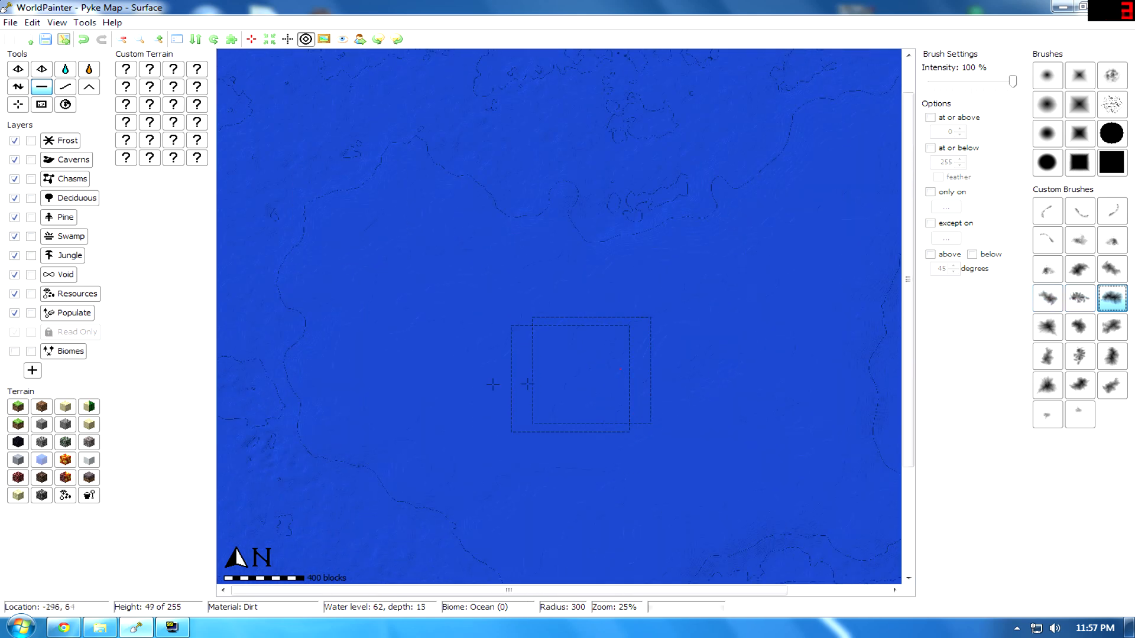
left_click(17, 86)
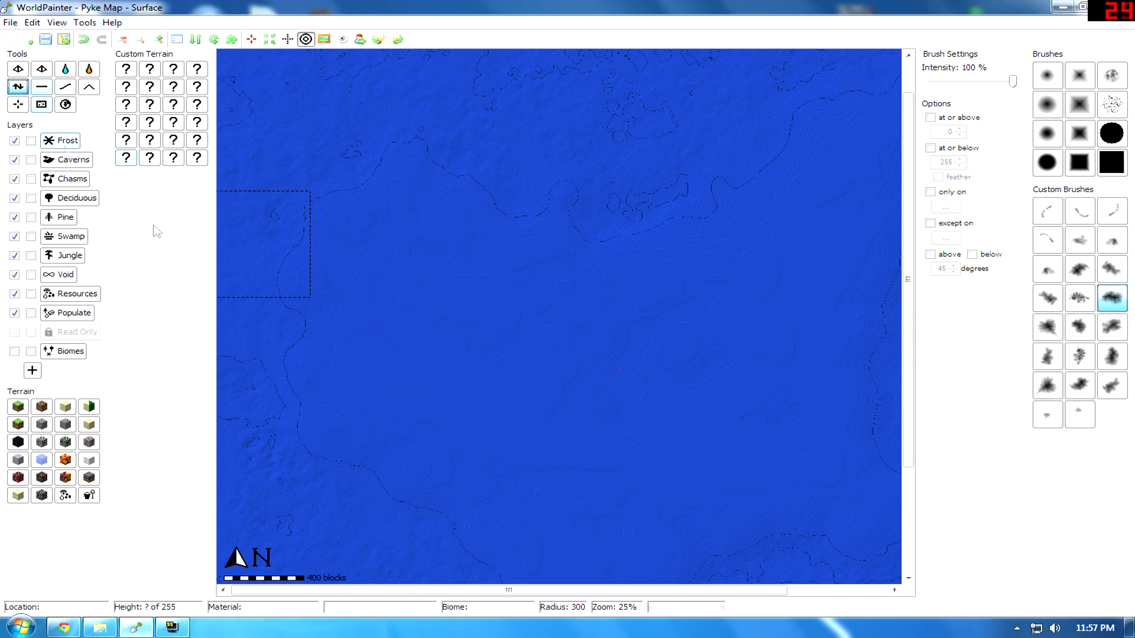
left_click(434, 397)
mouse_move(433, 398)
left_mouse_down()
mouse_move(456, 408)
mouse_move(509, 492)
left_mouse_up()
Step: Flatten the new island into low land reaching southeast with the Flatten tool and the mountain13.jpg brush, at radius 159 and 231
middle_click_drag(532, 423, 533, 387)
scroll(478, 406, "up", 1, "ctrl")
middle_click_drag(436, 387, 577, 387)
left_click(42, 87)
scroll(549, 357, "down", 1)
scroll(556, 366, "down", 5)
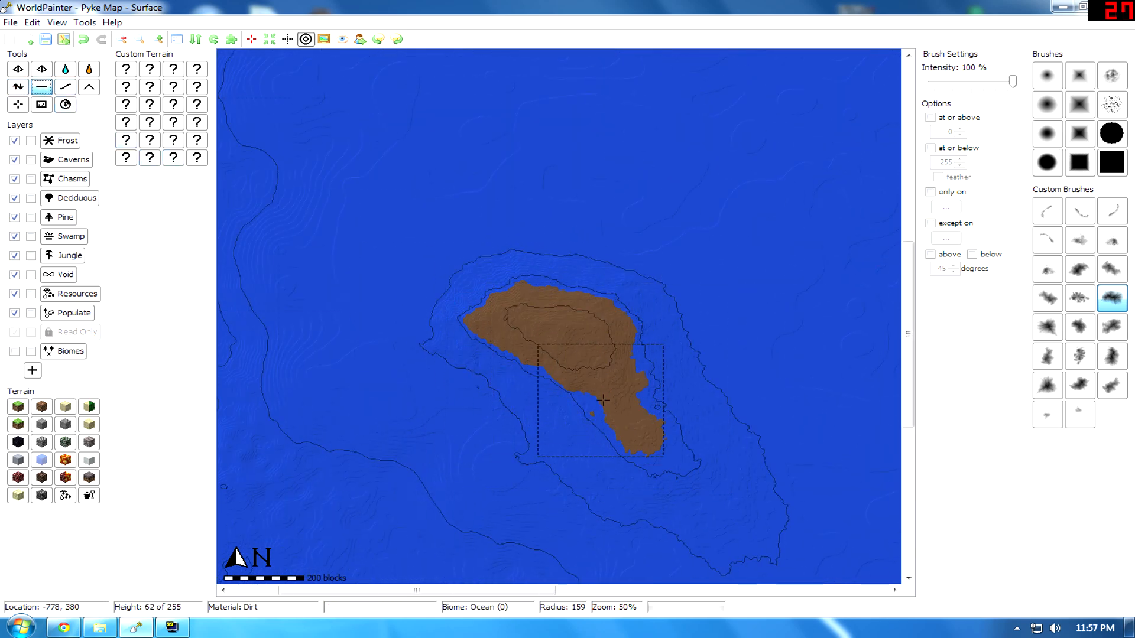
scroll(612, 410, "up", 1, "ctrl")
mouse_move(625, 395)
left_mouse_down()
mouse_move(532, 338)
mouse_move(379, 201)
mouse_move(451, 256)
mouse_move(570, 413)
mouse_move(651, 436)
mouse_move(699, 305)
left_mouse_up()
scroll(561, 357, "up", 4)
scroll(697, 322, "down", 1, "ctrl")
middle_click_drag(680, 338, 433, 225)
scroll(586, 285, "down", 1, "ctrl")
scroll(414, 254, "up", 1, "ctrl")
Step: Examine the island's southwestern coast, northern end and overall size on the map
left_click(18, 87)
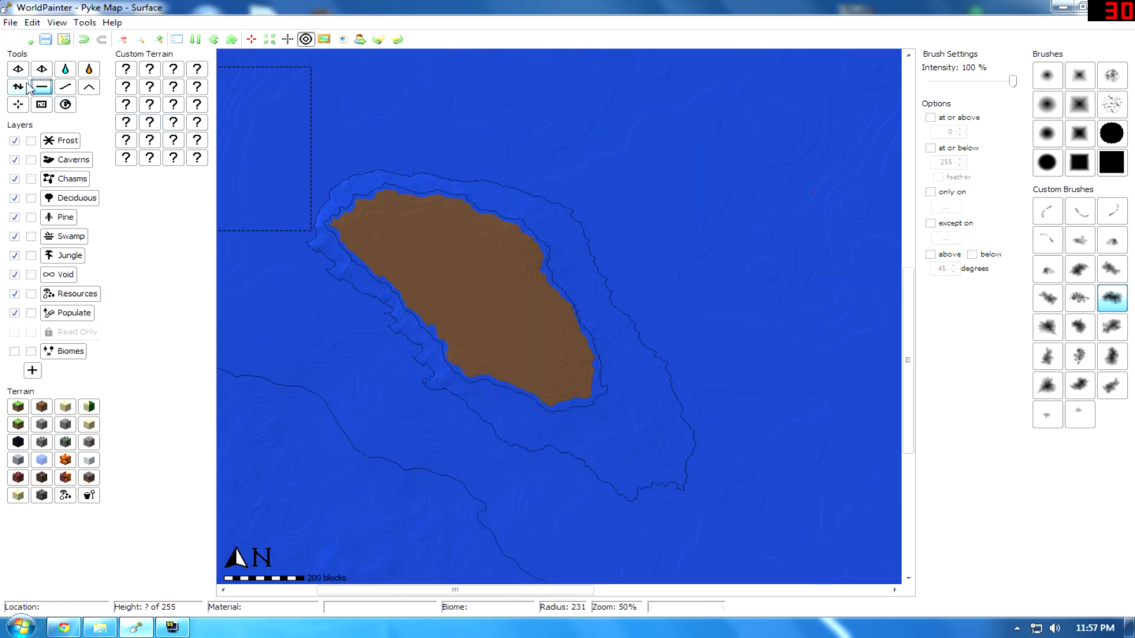
left_click(47, 87)
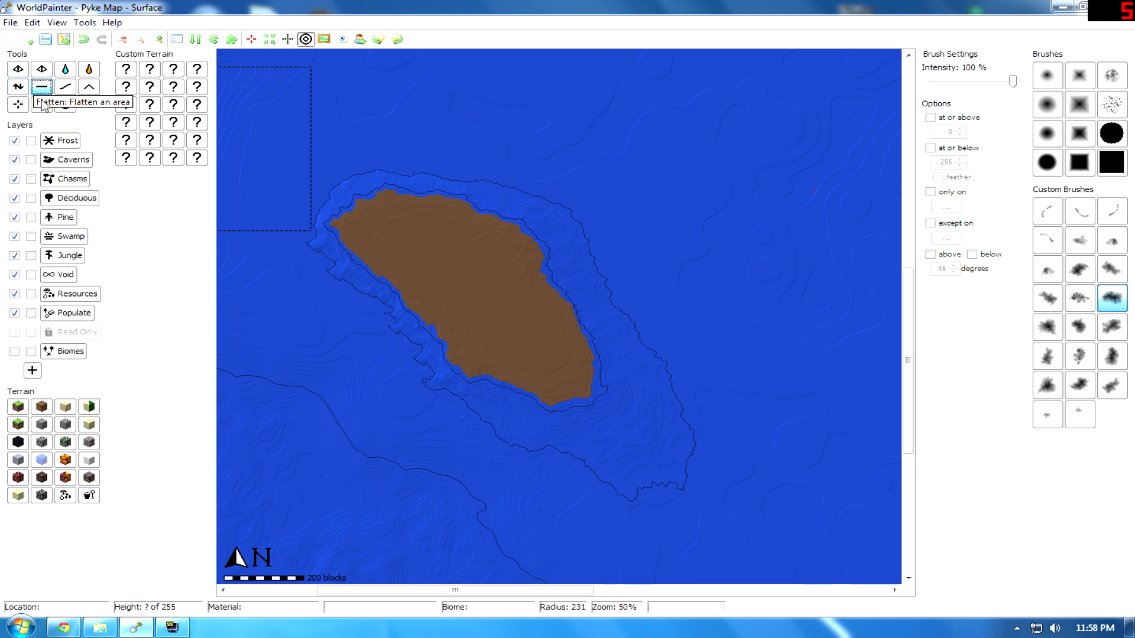
scroll(433, 364, "up", 1)
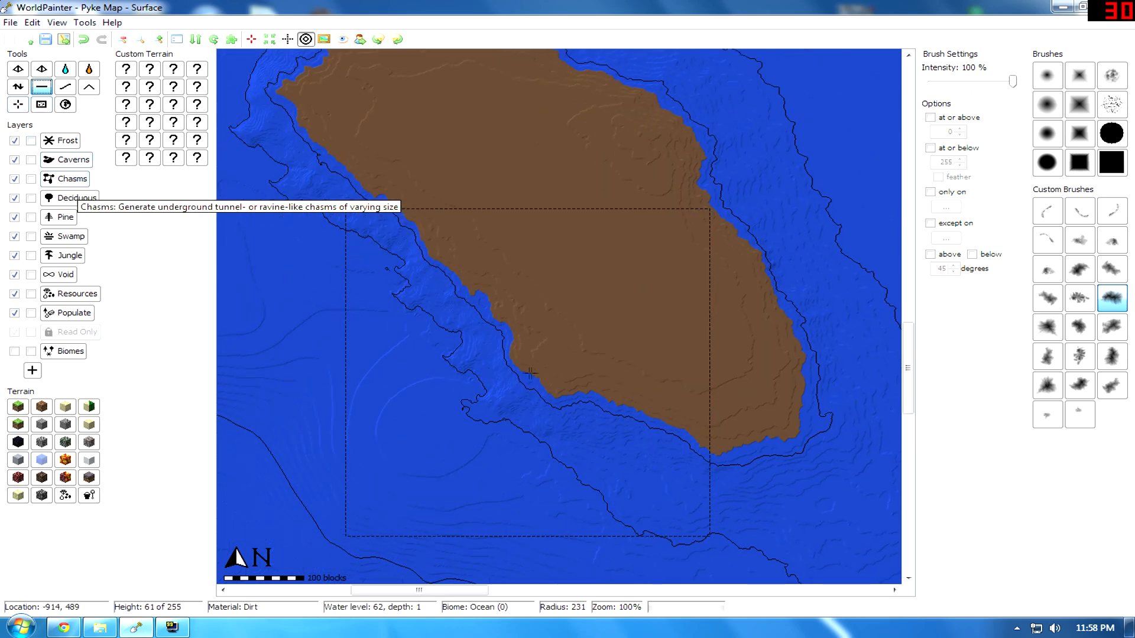
scroll(414, 355, "up", 1)
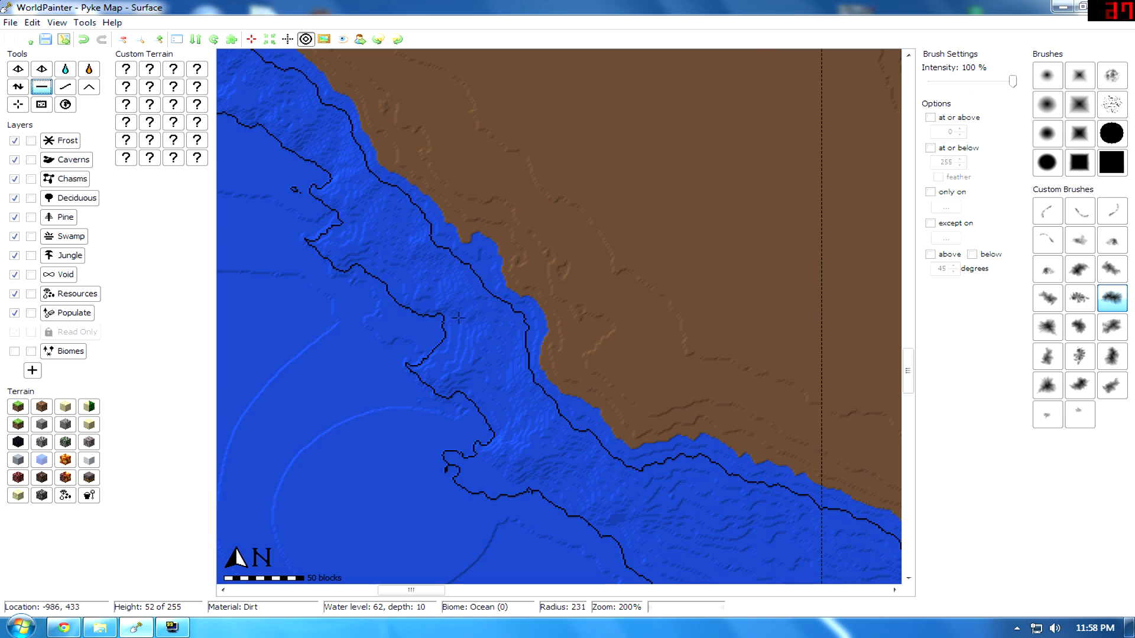
scroll(494, 283, "down", 2)
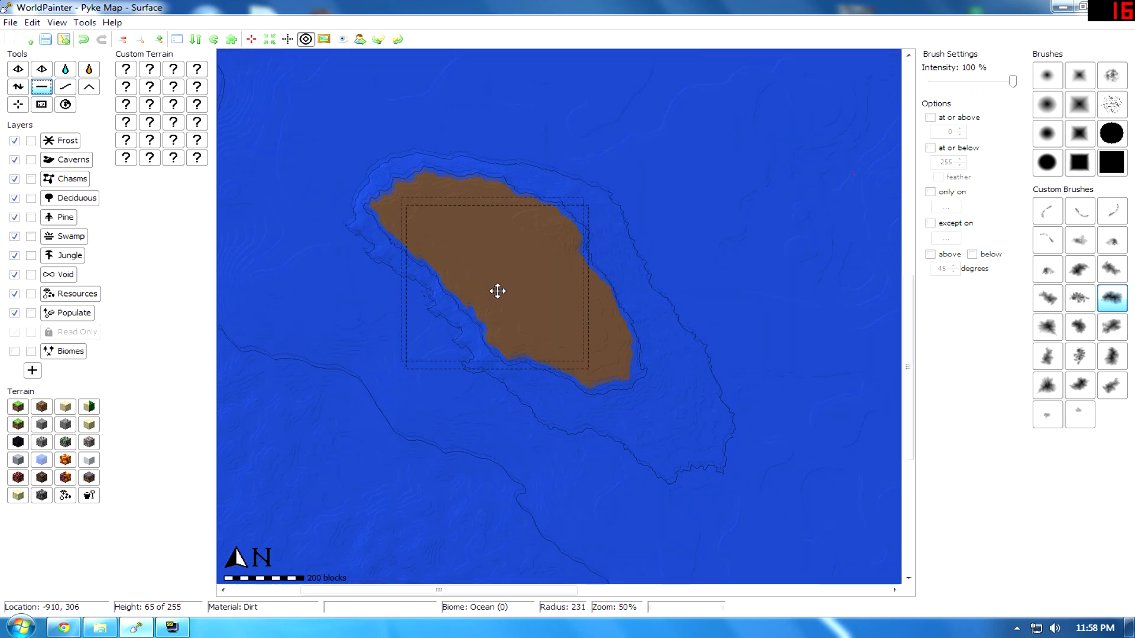
scroll(456, 313, "down", 1)
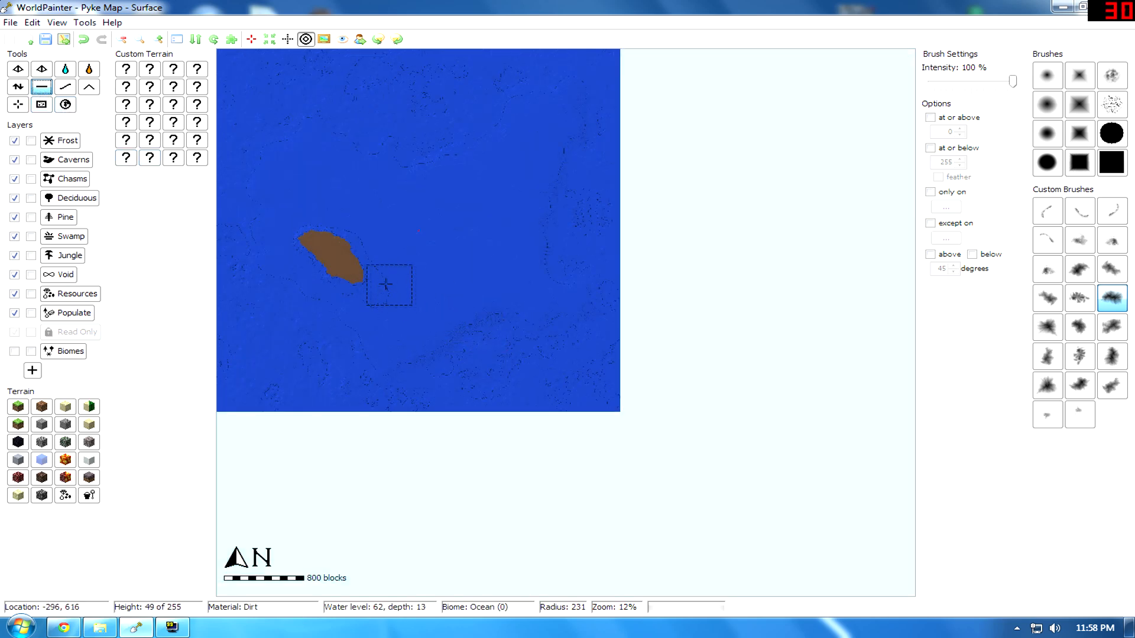
scroll(387, 285, "up", 1)
middle_click_drag(367, 278, 436, 276)
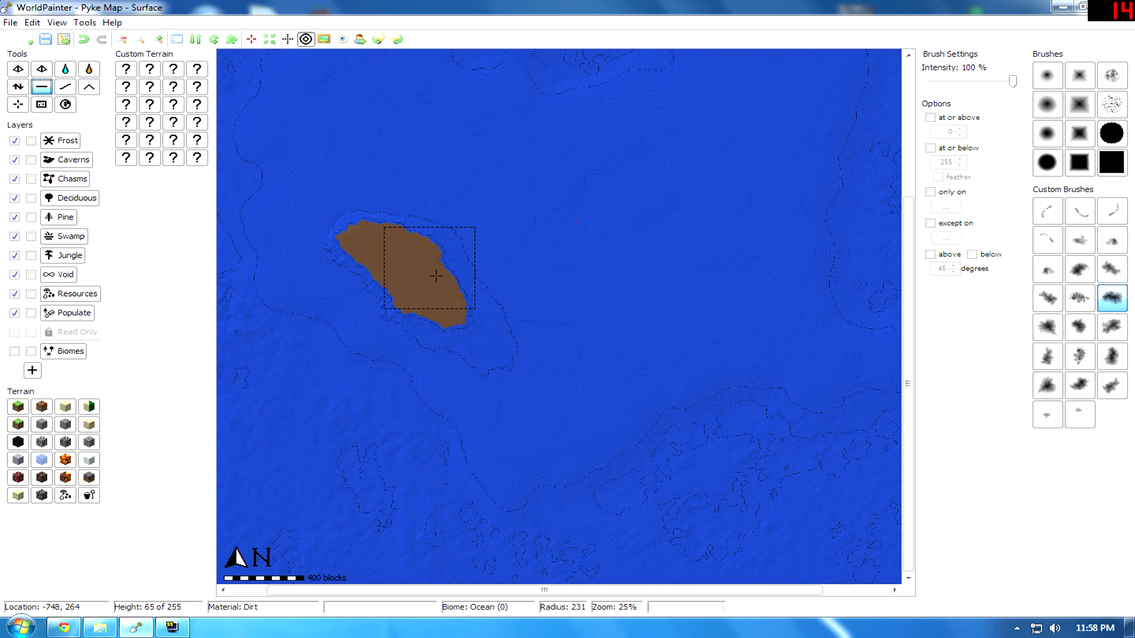
scroll(404, 261, "up", 1)
middle_click_drag(410, 256, 517, 228)
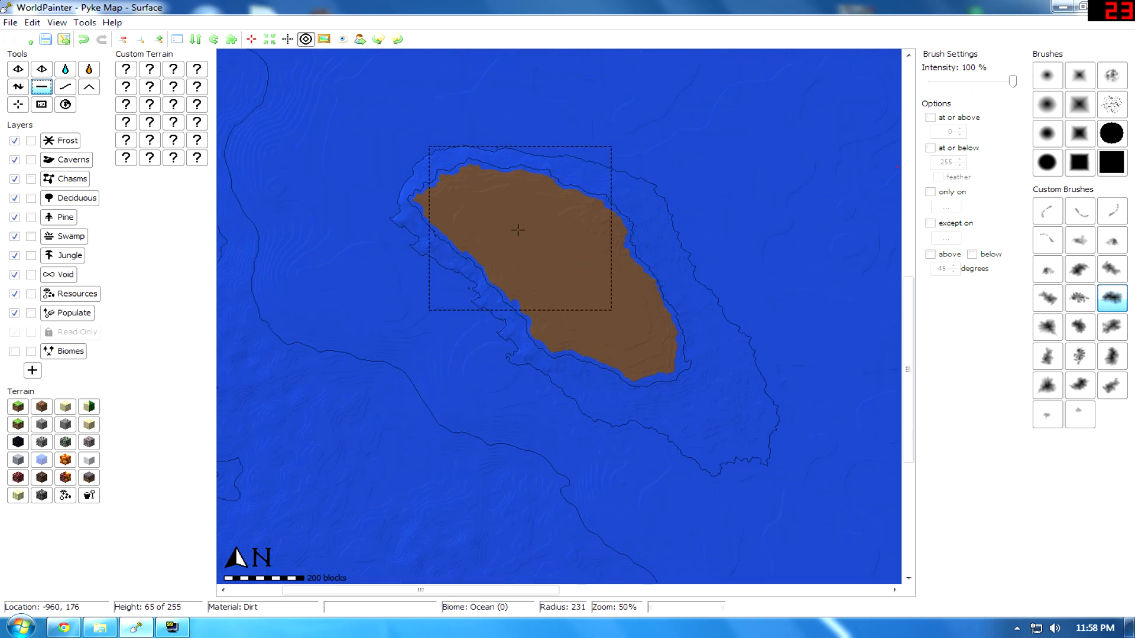
scroll(517, 232, "up", 1)
middle_click_drag(517, 243, 526, 301)
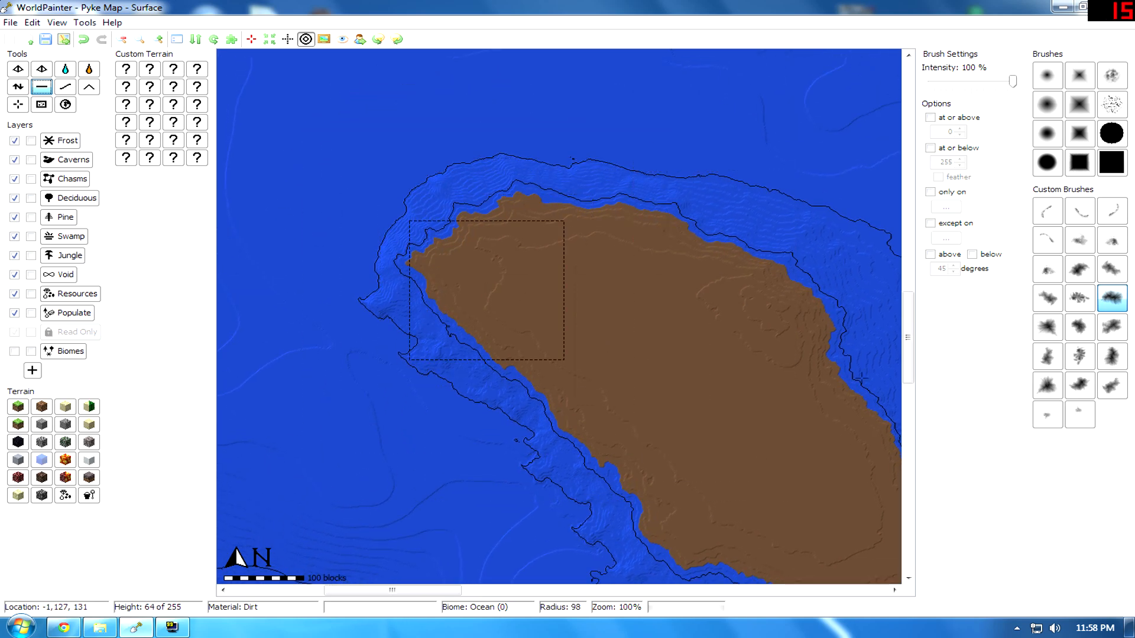
middle_click_drag(521, 274, 376, 115)
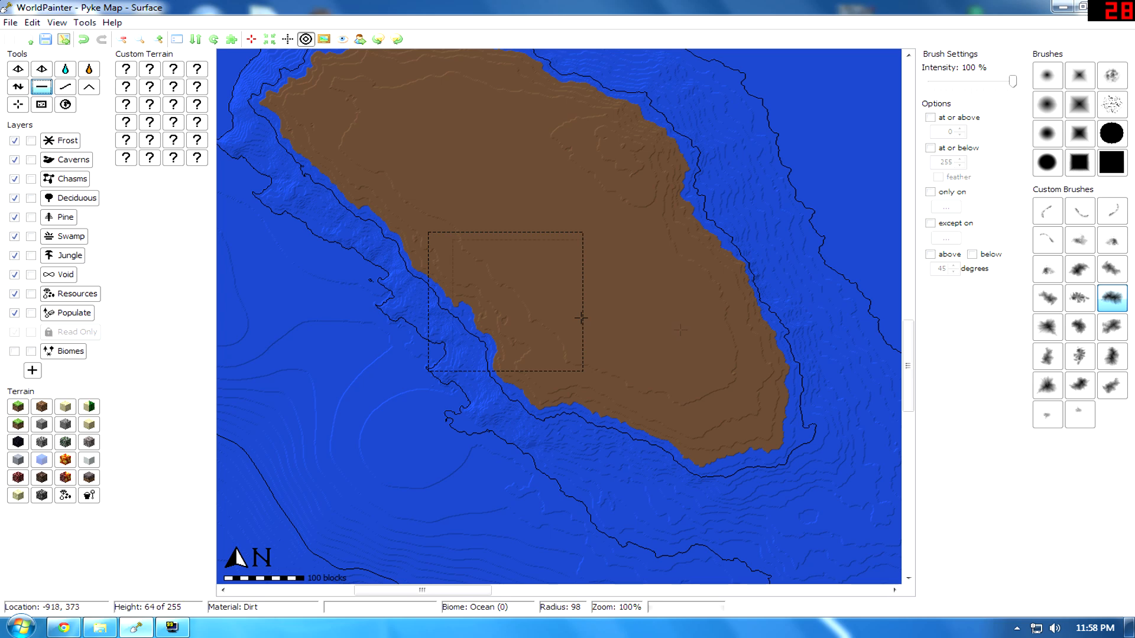
Step: Try flattening across the island's southern shore with the Plateau Circle brush at radius 98, and undo the stroke
left_click(1047, 163)
mouse_move(582, 335)
left_mouse_down()
mouse_move(527, 396)
mouse_move(586, 422)
left_mouse_up()
key("ctrl+z")
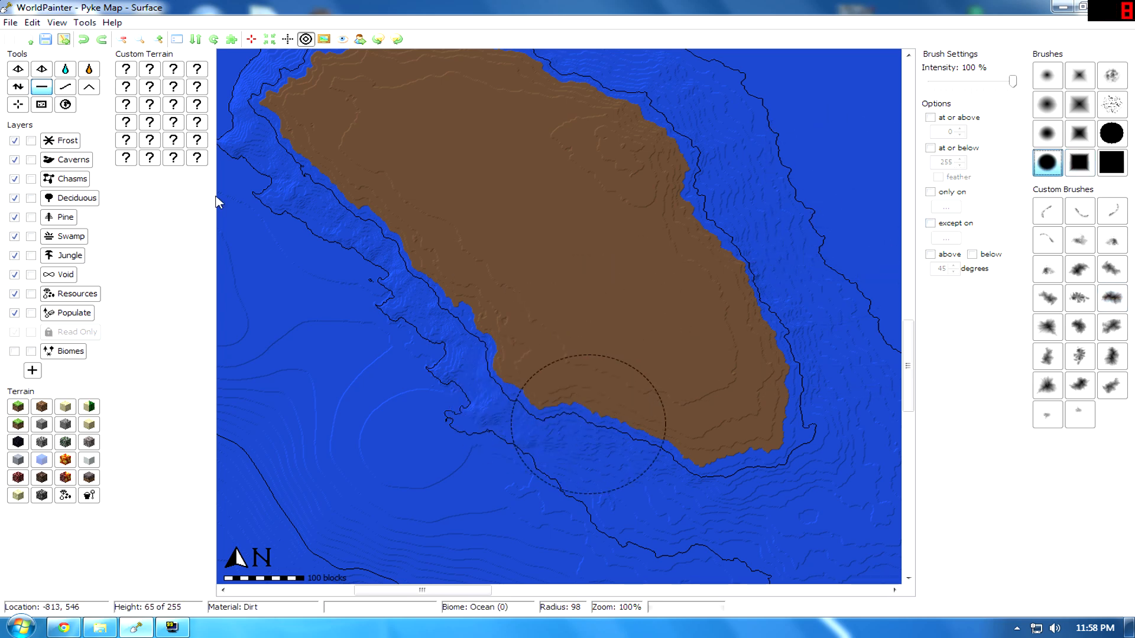
Step: Raise more land along the island's northwestern end with the Height tool and the mountain13.jpg brush at radius 245
left_click(18, 87)
scroll(633, 330, "up", 1)
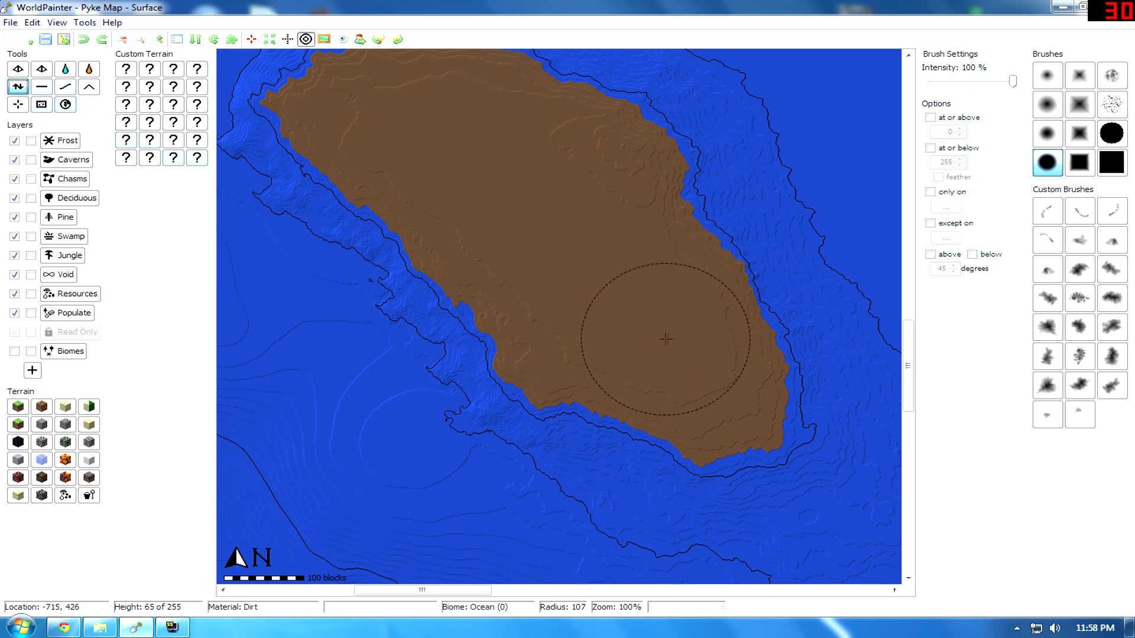
left_click(1108, 301)
scroll(536, 258, "down", 1, "ctrl")
mouse_move(501, 264)
middle_mouse_down()
mouse_move(670, 378)
mouse_move(640, 380)
middle_mouse_up()
scroll(609, 325, "up", 1)
mouse_move(609, 325)
left_mouse_down()
mouse_move(549, 303)
mouse_move(520, 201)
mouse_move(505, 301)
mouse_move(514, 380)
mouse_move(596, 389)
mouse_move(652, 441)
mouse_move(545, 350)
mouse_move(463, 259)
mouse_move(514, 114)
mouse_move(517, 213)
left_mouse_up()
middle_click_drag(727, 327, 719, 525)
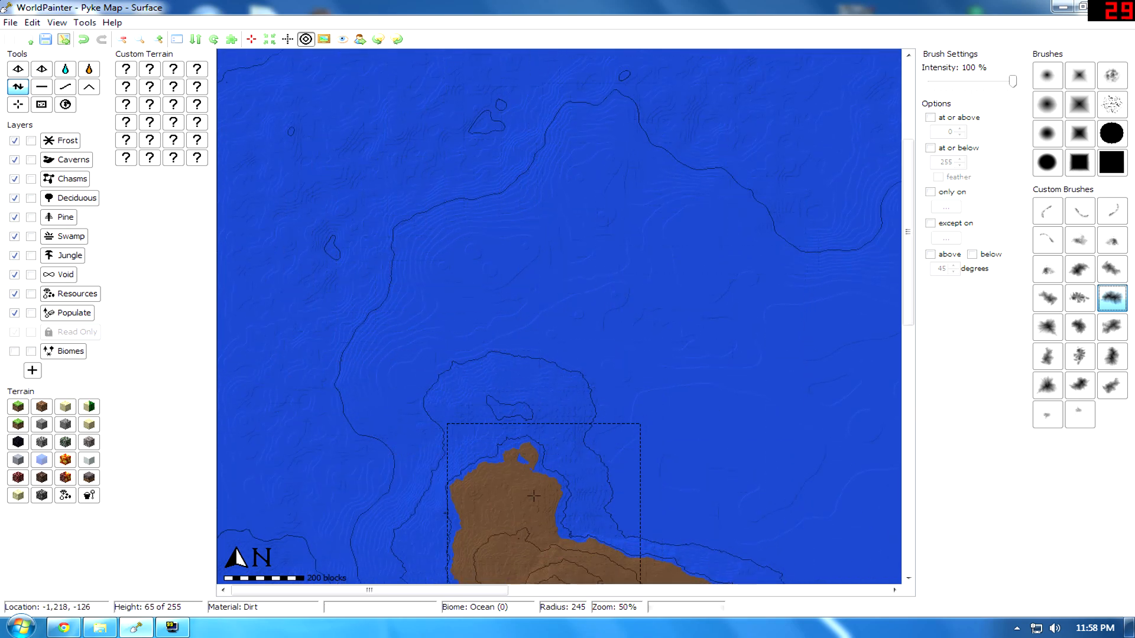
Step: Raise land across the water north and east of the island's northern end with the Height tool and the mountain13.jpg brush
middle_click_drag(507, 507, 388, 317)
left_click_drag(390, 319, 362, 225)
scroll(361, 224, "down", 1)
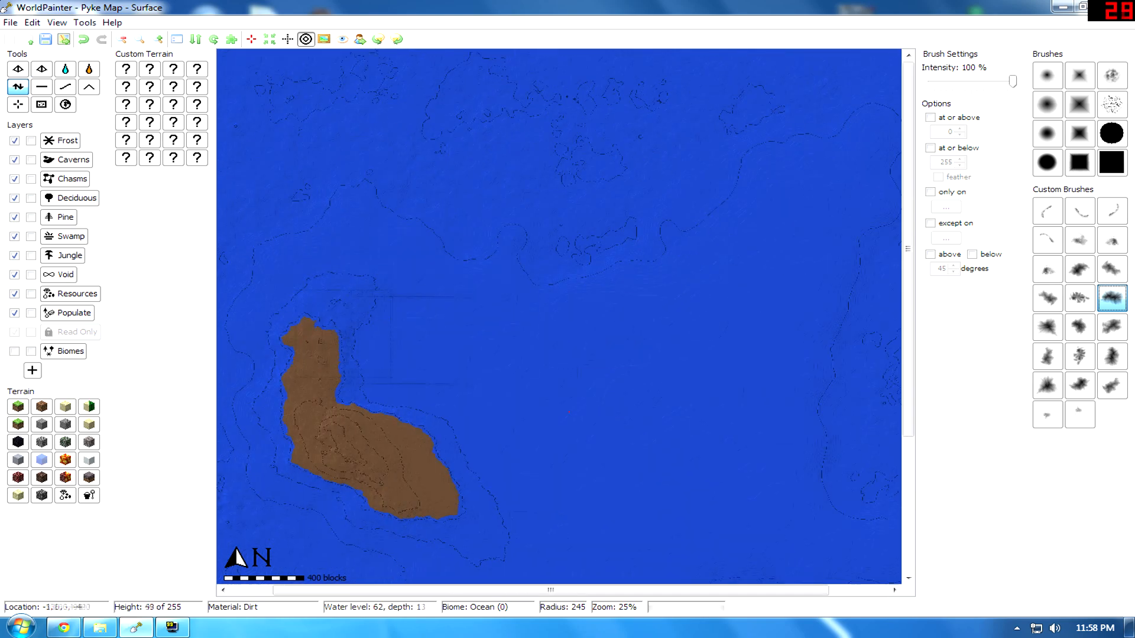
left_click_drag(421, 299, 698, 323)
scroll(697, 322, "up", 1)
Step: Lower the brush intensity to 93% and raise more land beside the new northern ground
left_click_drag(1013, 81, 971, 81)
left_click_drag(591, 349, 568, 360)
left_click_drag(971, 82, 1007, 82)
left_click_drag(520, 313, 547, 331)
Step: Extend the island eastward into a broad arm curving south around a bay, with the Height tool at radius 300
middle_click_drag(355, 355, 720, 298)
middle_click_drag(568, 378, 445, 294)
scroll(455, 290, "down", 3)
left_click_drag(455, 293, 577, 467)
scroll(524, 354, "down", 1, "ctrl")
middle_click_drag(650, 295, 497, 349)
mouse_move(402, 331)
left_mouse_down()
mouse_move(591, 263)
mouse_move(689, 210)
left_mouse_up()
scroll(573, 318, "up", 3)
left_click_drag(573, 318, 653, 280)
mouse_move(679, 452)
left_mouse_down()
mouse_move(658, 439)
mouse_move(618, 349)
left_mouse_up()
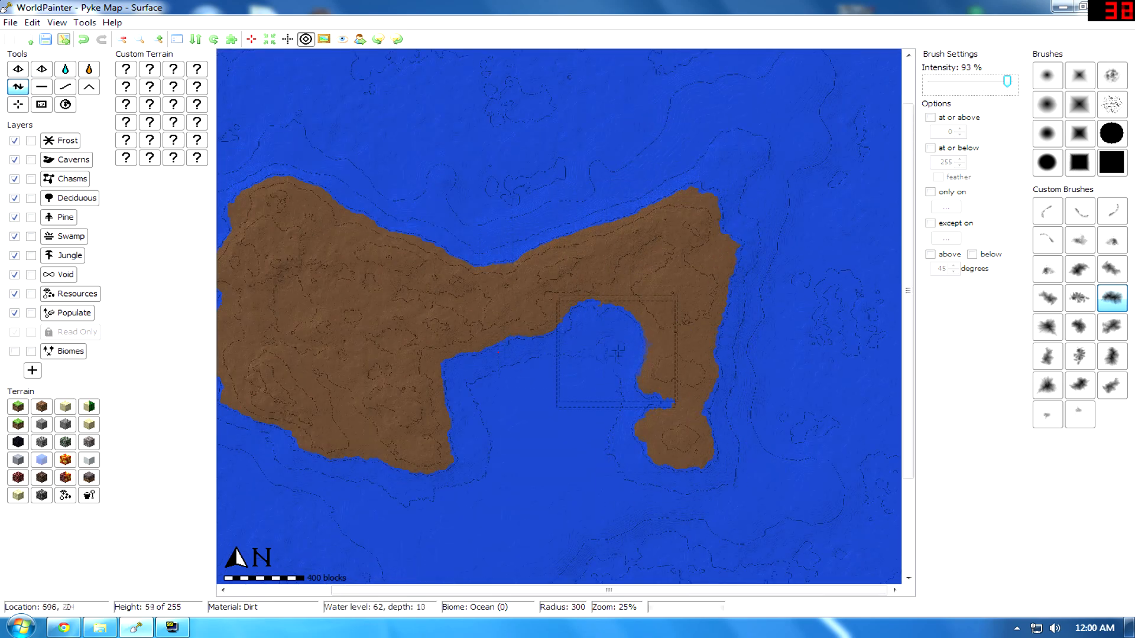
Step: Fill the southern bay with raised land and build the island's southern point, at radius 300 and 209
left_click_drag(621, 413, 597, 443)
mouse_move(422, 443)
left_mouse_down()
mouse_move(436, 489)
mouse_move(573, 366)
mouse_move(485, 414)
left_mouse_up()
middle_click_drag(494, 522, 571, 391)
left_click_drag(571, 391, 757, 296)
left_click_drag(307, 220, 287, 258)
middle_click_drag(544, 449, 473, 483)
scroll(472, 478, "down", 4)
left_click_drag(467, 464, 473, 485)
Step: Examine the island's southern point, eastern coast and overall outline on the map
mouse_move(498, 471)
middle_mouse_down()
mouse_move(517, 435)
mouse_move(637, 450)
mouse_move(506, 246)
middle_mouse_up()
scroll(637, 449, "up", 1, "ctrl")
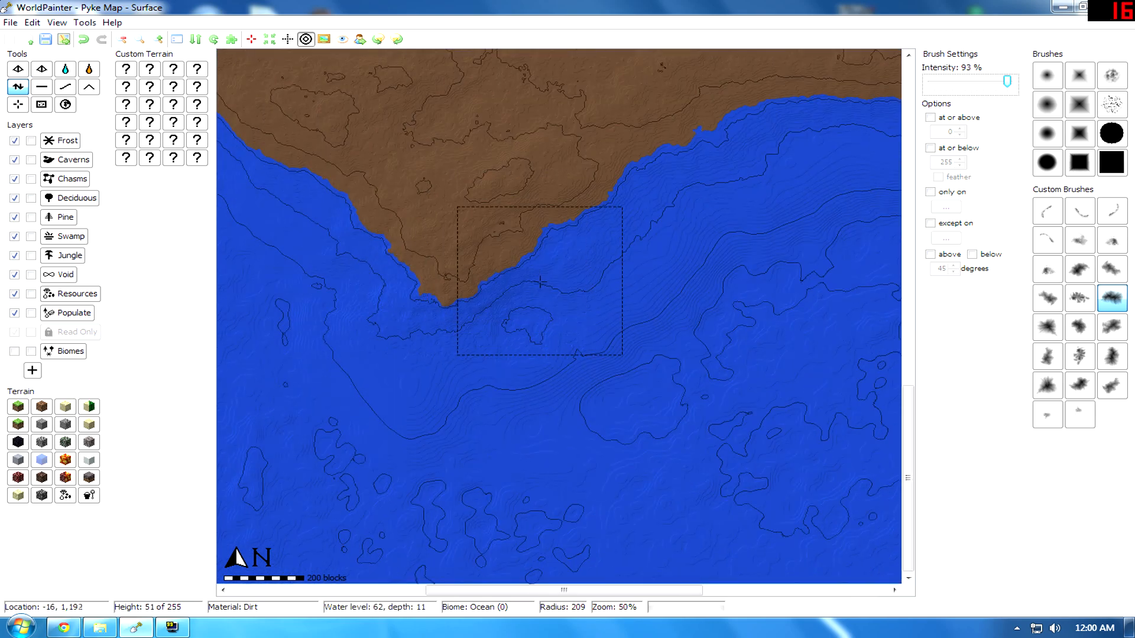
scroll(539, 287, "up", 1, "ctrl")
middle_click_drag(470, 289, 540, 375)
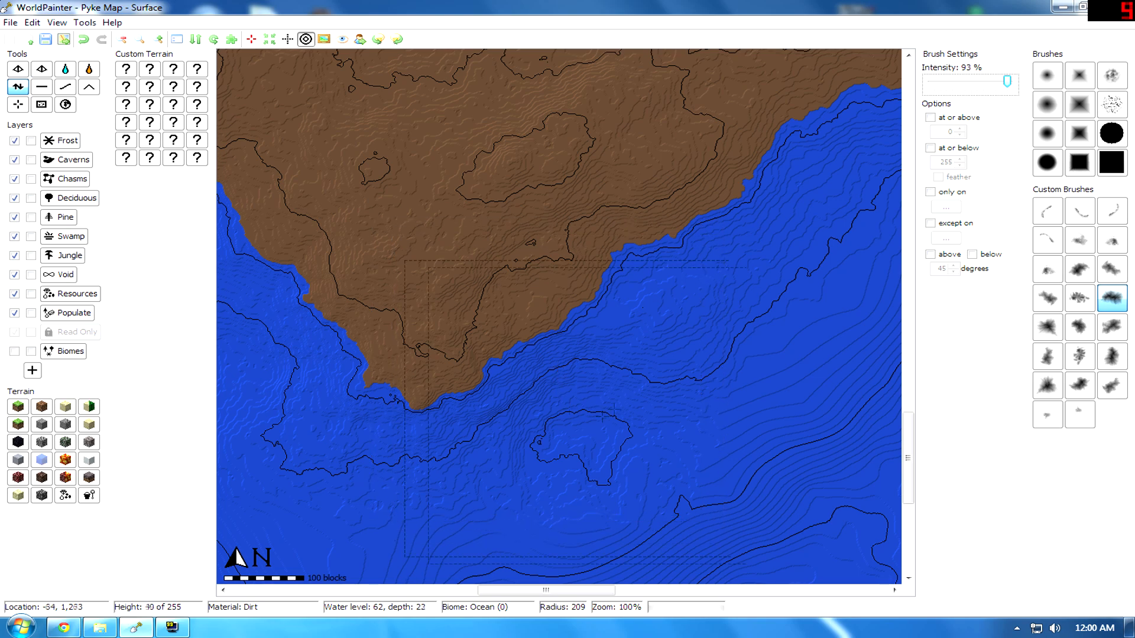
middle_click_drag(561, 364, 512, 374)
scroll(626, 385, "down", 1, "ctrl")
middle_click_drag(652, 284, 365, 439)
middle_click_drag(728, 299, 608, 332)
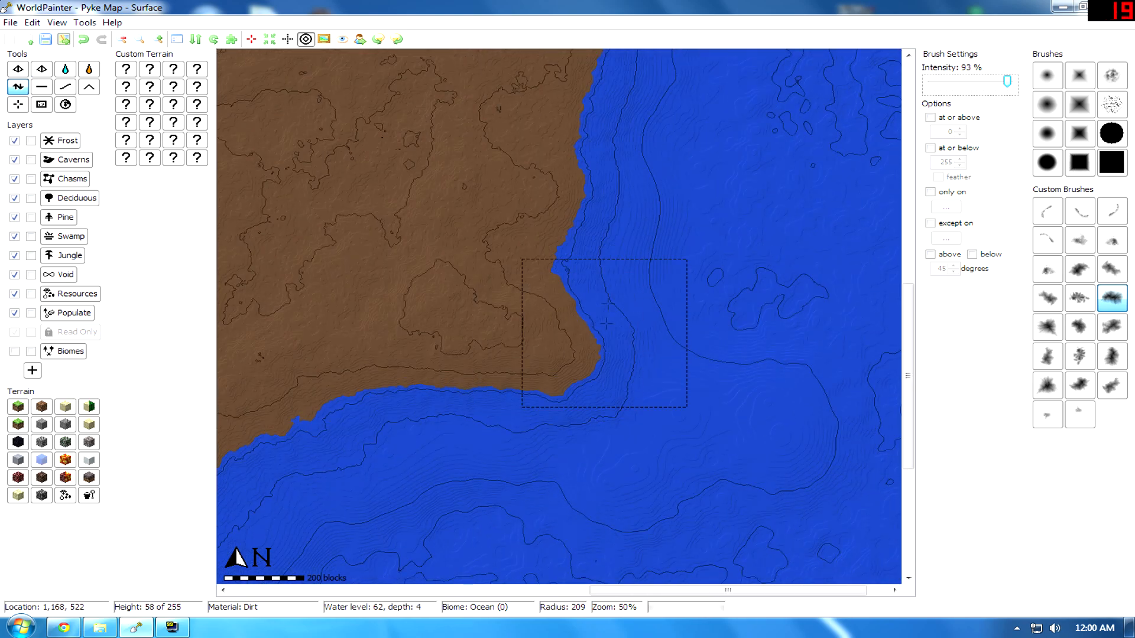
mouse_move(597, 195)
middle_mouse_down()
mouse_move(510, 424)
mouse_move(519, 442)
middle_mouse_up()
middle_click_drag(465, 240, 616, 283)
scroll(337, 270, "down", 1, "ctrl")
middle_click_drag(338, 270, 421, 250)
middle_click_drag(415, 277, 563, 257)
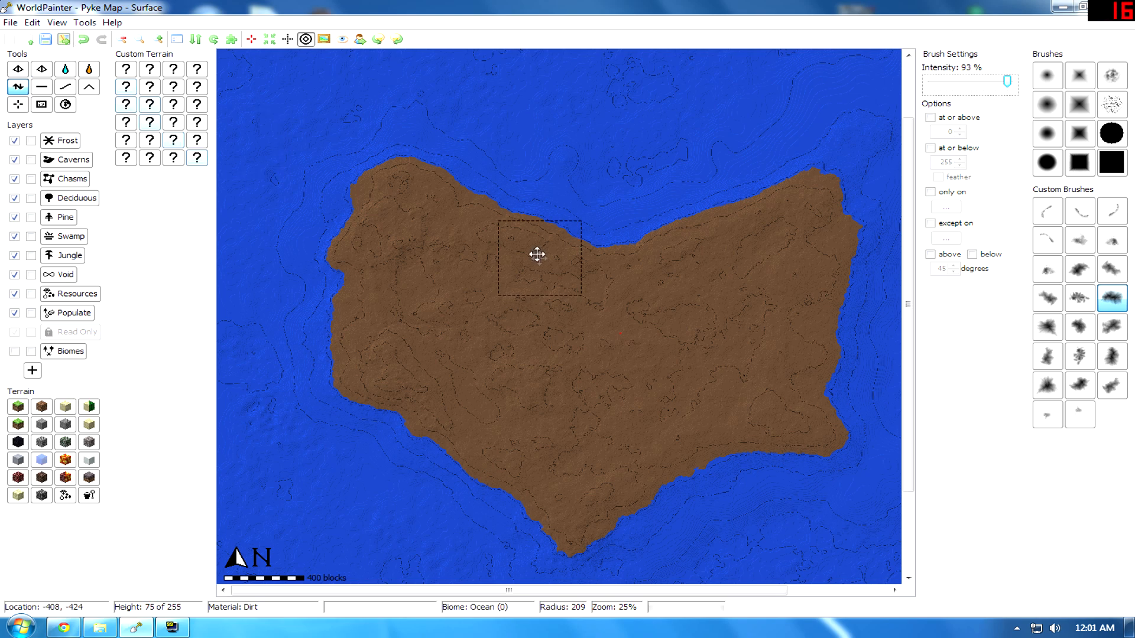
middle_click_drag(538, 256, 449, 106)
middle_click_drag(621, 232, 502, 421)
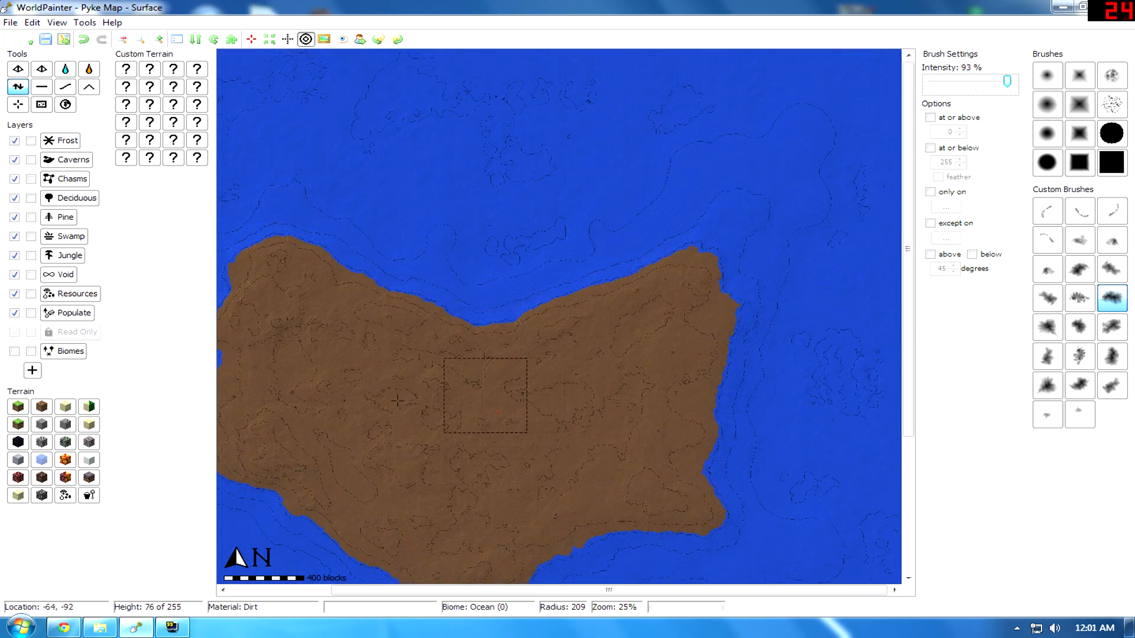
middle_click_drag(380, 454, 418, 312)
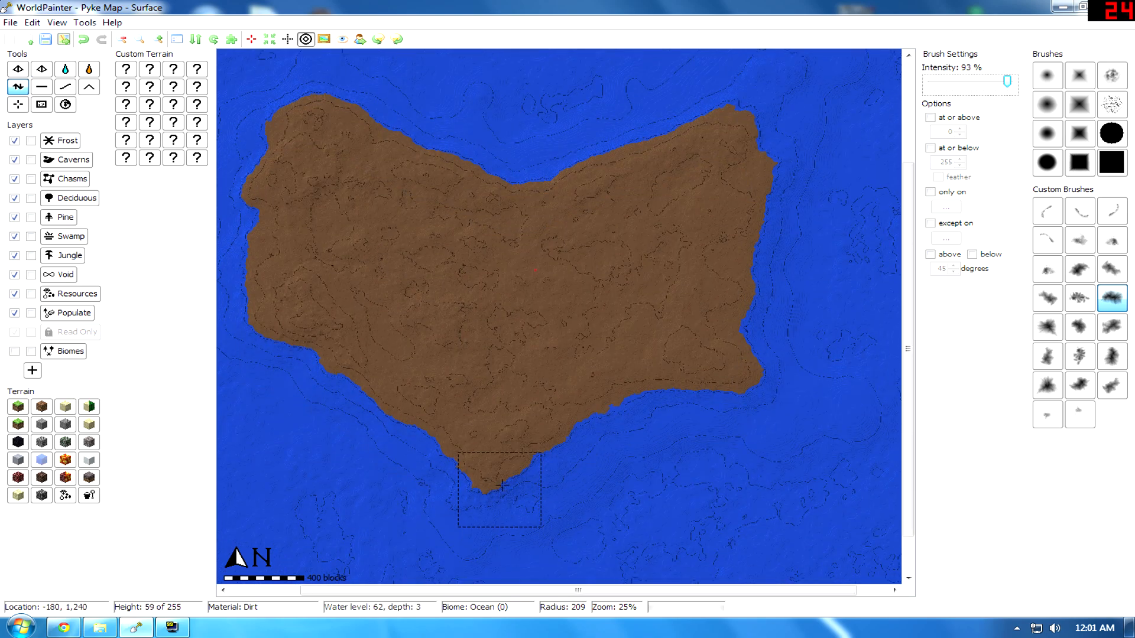
Step: Raise land southeast of the southern point and lower its southwestern shore with the Height tool at radius 300
scroll(532, 500, "up", 2)
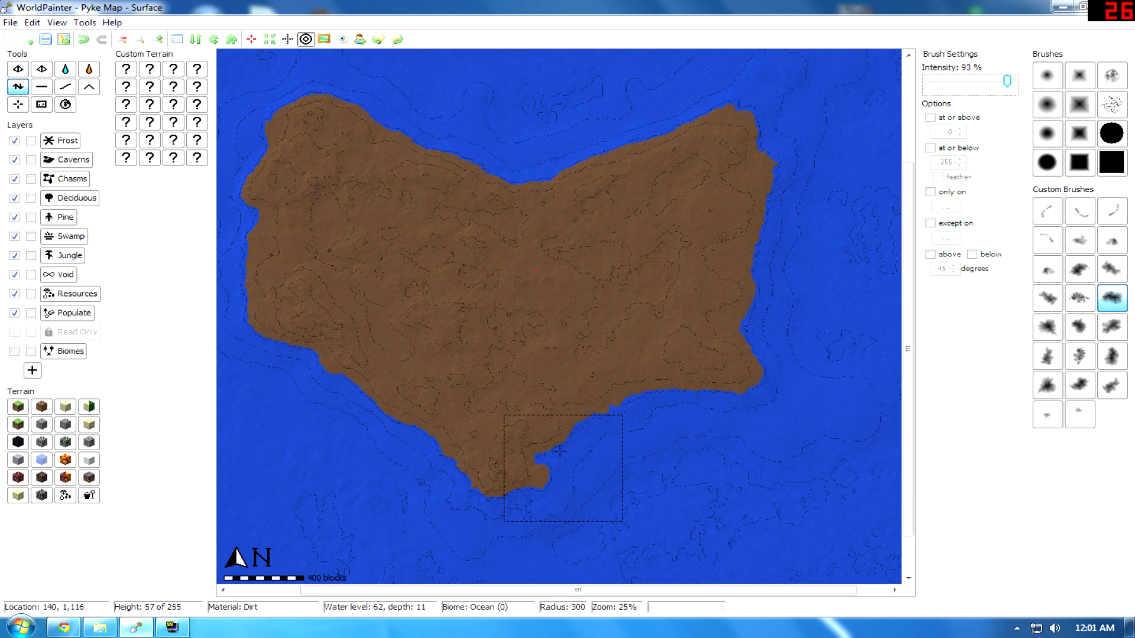
left_click_drag(560, 450, 591, 410)
left_click_drag(566, 466, 537, 503)
scroll(461, 476, "up", 3)
mouse_move(485, 489)
right_mouse_down()
mouse_move(541, 529)
mouse_move(448, 469)
right_mouse_up()
mouse_move(379, 449)
right_mouse_down()
mouse_move(467, 490)
mouse_move(491, 475)
right_mouse_up()
right_click_drag(413, 428, 450, 480)
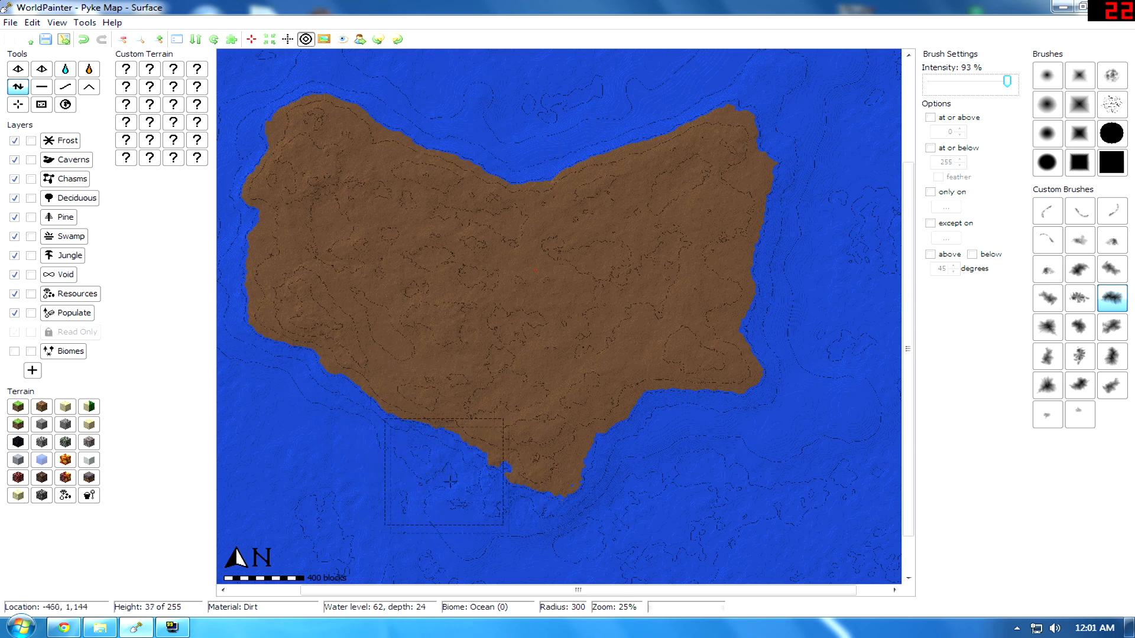
Step: Fill the notch in the western coast and raise a peninsula from the island's northeastern corner
scroll(454, 489, "up", 4)
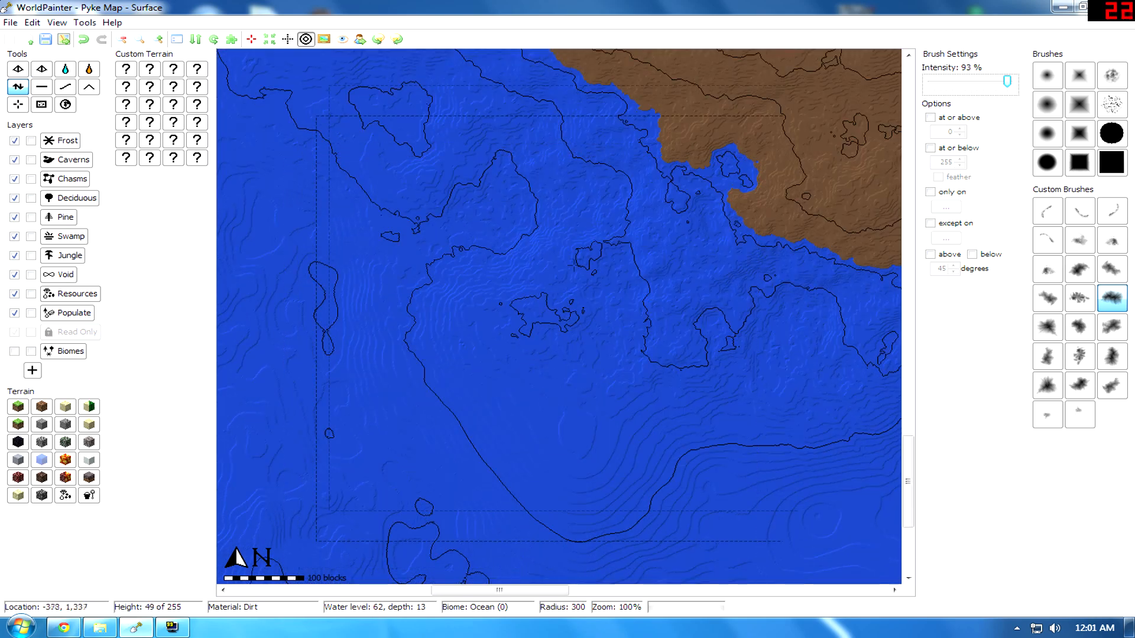
middle_click_drag(500, 368, 499, 375)
middle_click_drag(428, 335, 468, 421)
scroll(607, 296, "down", 1)
scroll(530, 351, "down", 1)
middle_click_drag(558, 248, 608, 354)
left_click_drag(320, 270, 327, 239)
middle_click_drag(763, 178, 650, 290)
mouse_move(704, 254)
left_mouse_down()
mouse_move(746, 243)
mouse_move(775, 183)
left_mouse_up()
Step: Raise land along the eastern coast and lower the northern shoreline west of the northeastern peninsula with the Height tool
mouse_move(609, 363)
middle_mouse_down()
mouse_move(722, 233)
mouse_move(666, 274)
middle_mouse_up()
scroll(721, 233, "down", 4)
left_click_drag(792, 280, 753, 299)
right_click_drag(769, 133, 721, 169)
right_click_drag(582, 246, 526, 252)
right_click_drag(490, 219, 414, 192)
Step: Carve a small inlet into the middle of the northern coast and build up the shore beside it
scroll(532, 255, "up", 4)
mouse_move(532, 257)
left_mouse_down()
mouse_move(561, 257)
mouse_move(508, 242)
left_mouse_up()
scroll(546, 233, "down", 9)
right_click(547, 233)
right_click_drag(547, 233, 582, 248)
left_click_drag(617, 214, 574, 218)
Step: Trim the northeastern peninsula, turn on the view distance display, and refine the northern shore with the Height tool
scroll(685, 204, "up", 9)
middle_click_drag(685, 204, 589, 305)
right_click_drag(776, 186, 733, 169)
scroll(400, 327, "down", 1, "ctrl")
left_click(342, 40)
scroll(606, 276, "up", 1, "ctrl")
scroll(502, 188, "up", 6)
right_click_drag(502, 187, 502, 190)
scroll(502, 190, "down", 4)
left_click_drag(520, 198, 438, 193)
Step: Examine the reshaped island's interior, outline and southeastern headland on the map
middle_click_drag(467, 471, 549, 400)
left_click(17, 87)
scroll(381, 278, "up", 1, "ctrl")
mouse_move(381, 277)
middle_mouse_down()
mouse_move(508, 220)
mouse_move(362, 341)
middle_mouse_up()
scroll(508, 221, "down", 1, "ctrl")
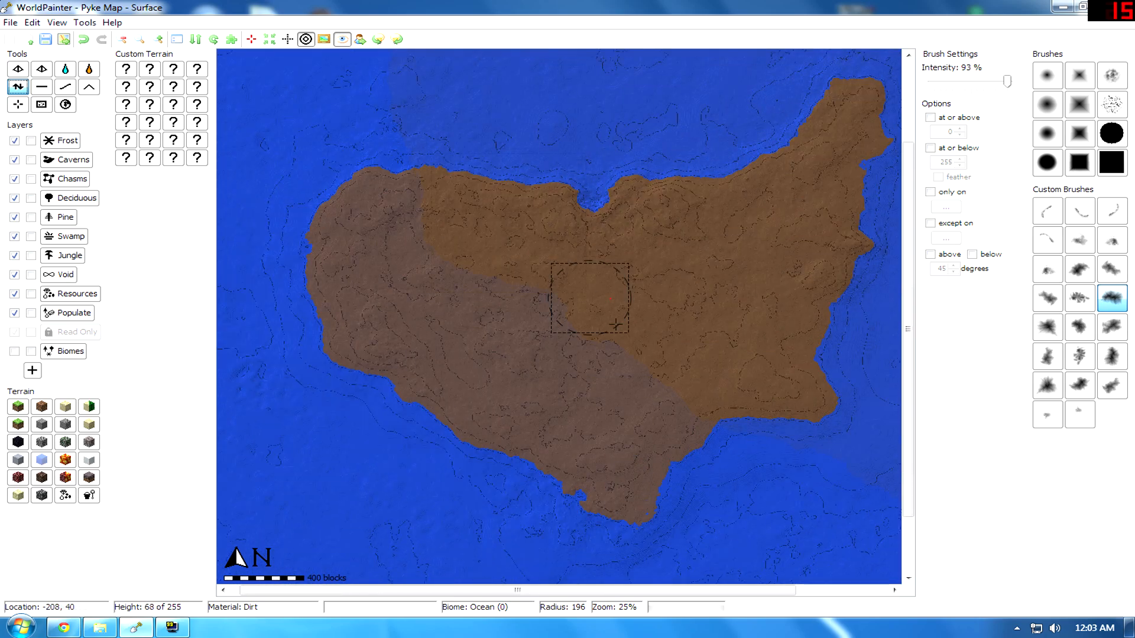
scroll(615, 324, "up", 1, "ctrl")
middle_click_drag(614, 324, 587, 254)
middle_click_drag(652, 286, 287, 163)
scroll(642, 245, "down", 1, "ctrl")
middle_click_drag(473, 230, 581, 309)
scroll(592, 307, "up", 2)
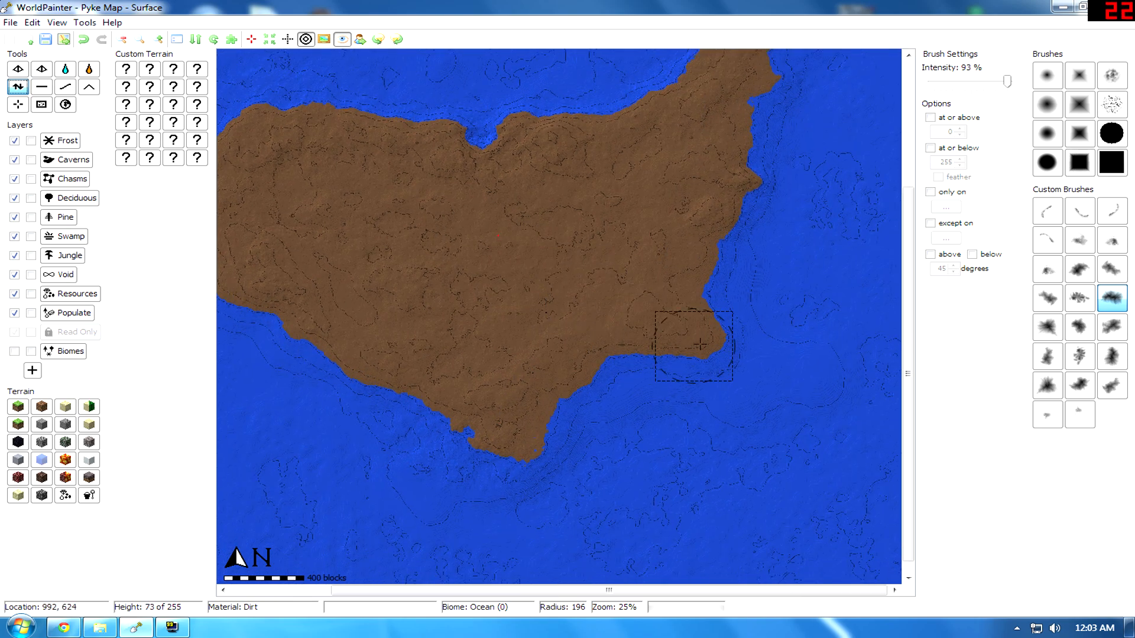
middle_click_drag(715, 349, 574, 326)
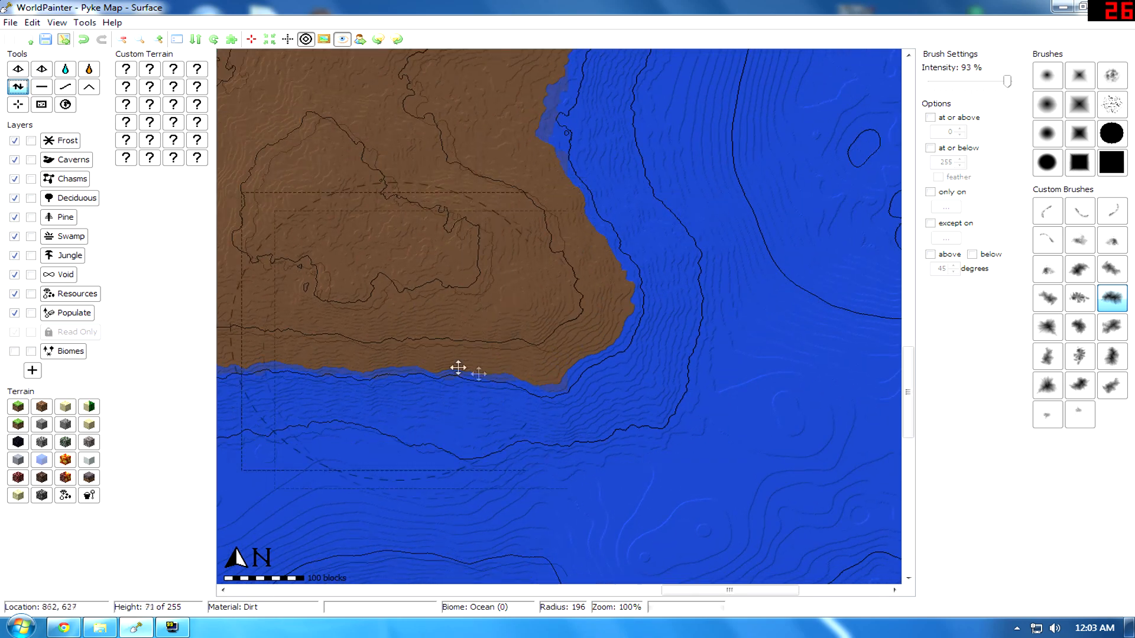
middle_click_drag(459, 368, 531, 402)
scroll(591, 308, "down", 1)
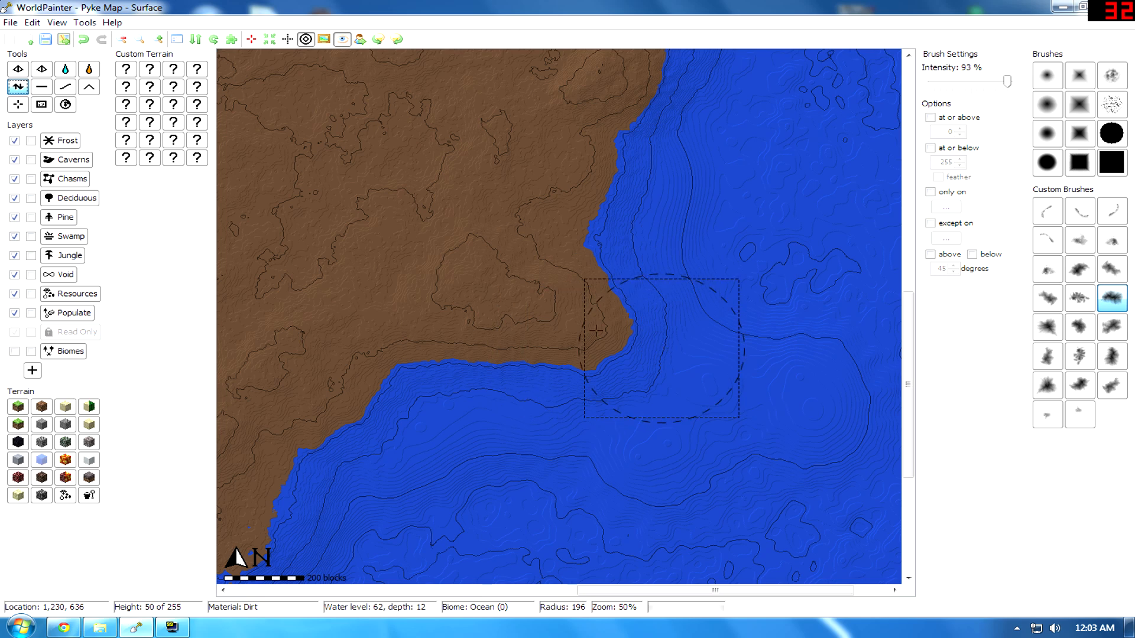
Step: Check the pyke.jpg castle reference picture in Chrome and return to WorldPainter
left_click(64, 627)
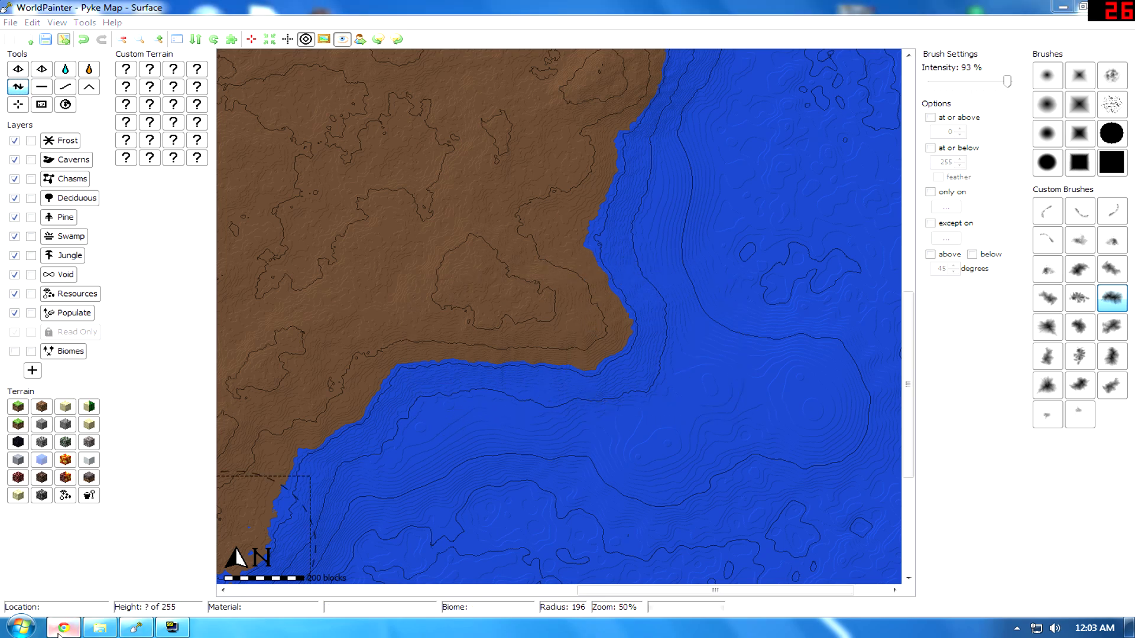
left_click(94, 9)
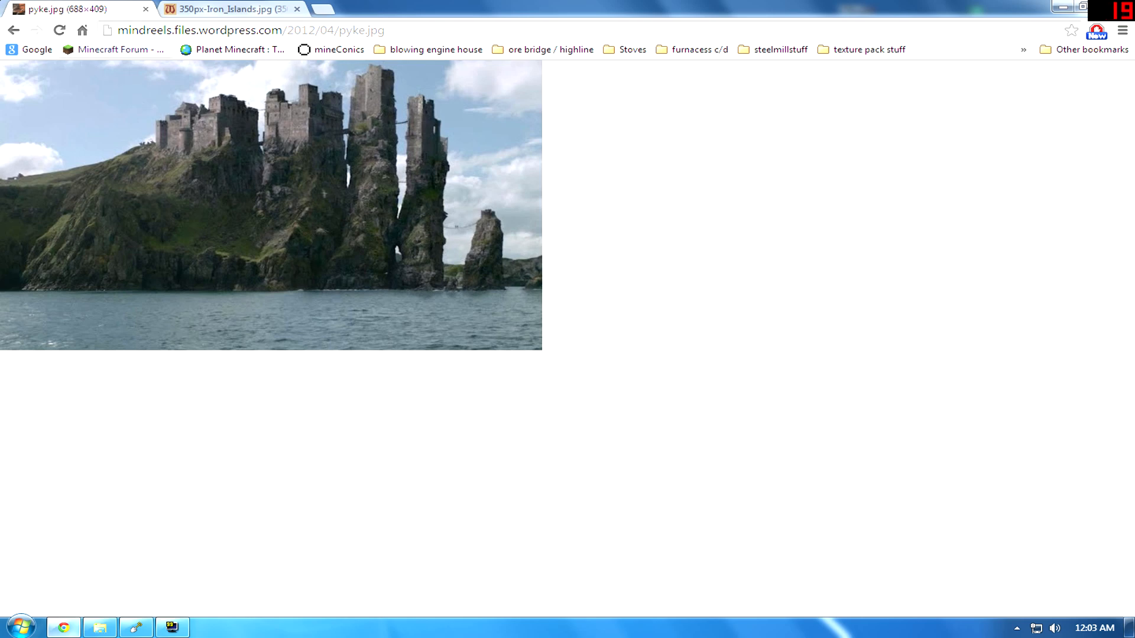
left_click(1063, 7)
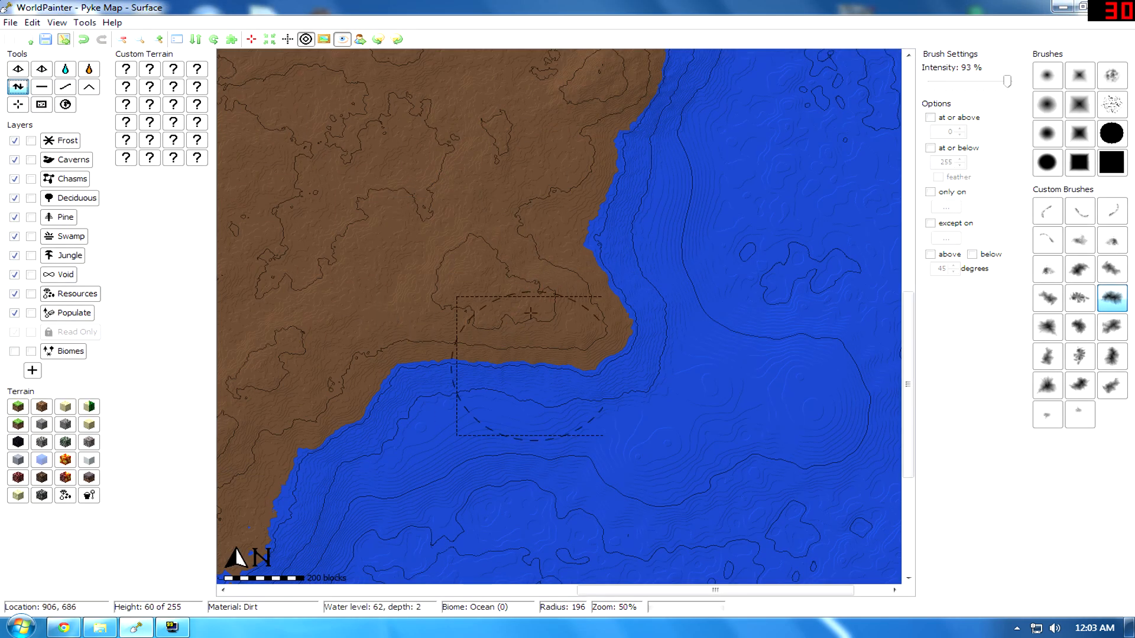
Step: Set the brush radius to 125 at the inlet on the island's northern coast
middle_click_drag(519, 322, 661, 400)
scroll(591, 278, "down", 1, "ctrl")
mouse_move(482, 288)
middle_mouse_down()
mouse_move(499, 323)
mouse_move(604, 412)
middle_mouse_up()
middle_click_drag(469, 426, 390, 430)
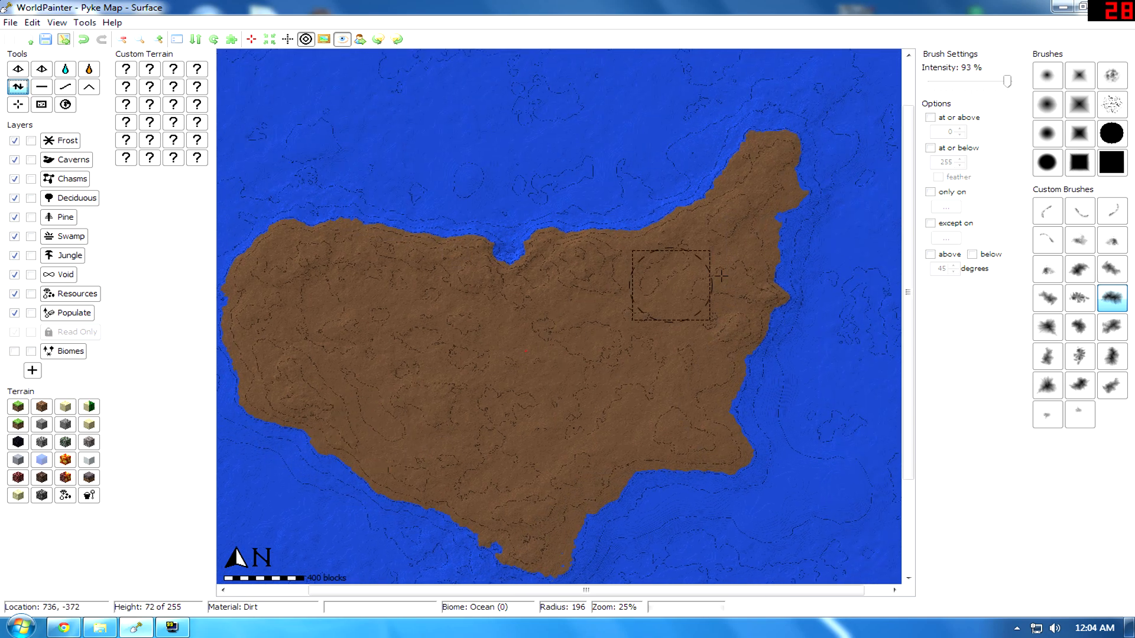
scroll(520, 263, "up", 2, "ctrl")
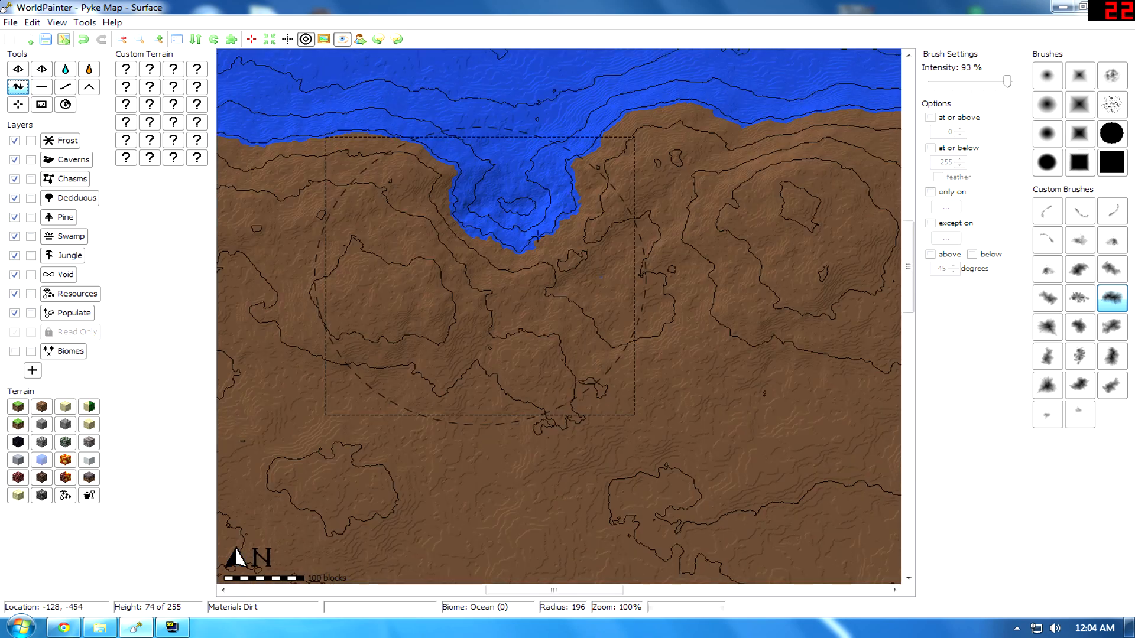
scroll(520, 291, "down", 7)
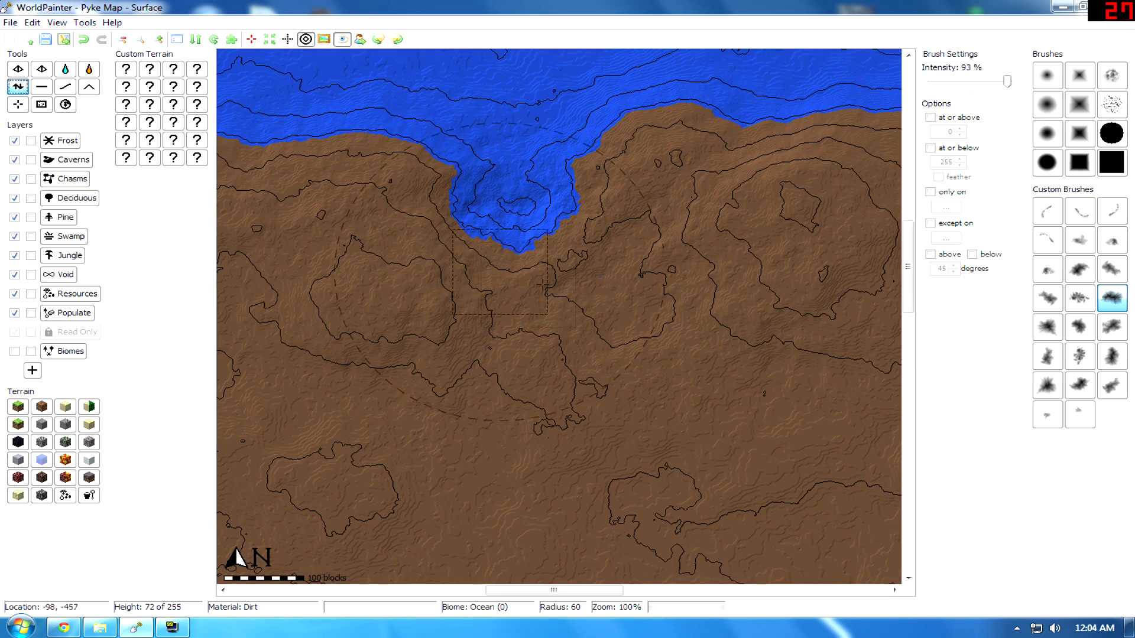
scroll(601, 284, "up", 4)
left_click(598, 283)
Step: Examine the northeastern peninsula, eastern coast, southern end and full outline of the island
scroll(657, 295, "down", 1, "ctrl")
mouse_move(736, 268)
middle_mouse_down()
mouse_move(647, 309)
mouse_move(232, 391)
middle_mouse_up()
scroll(486, 335, "up", 1, "ctrl")
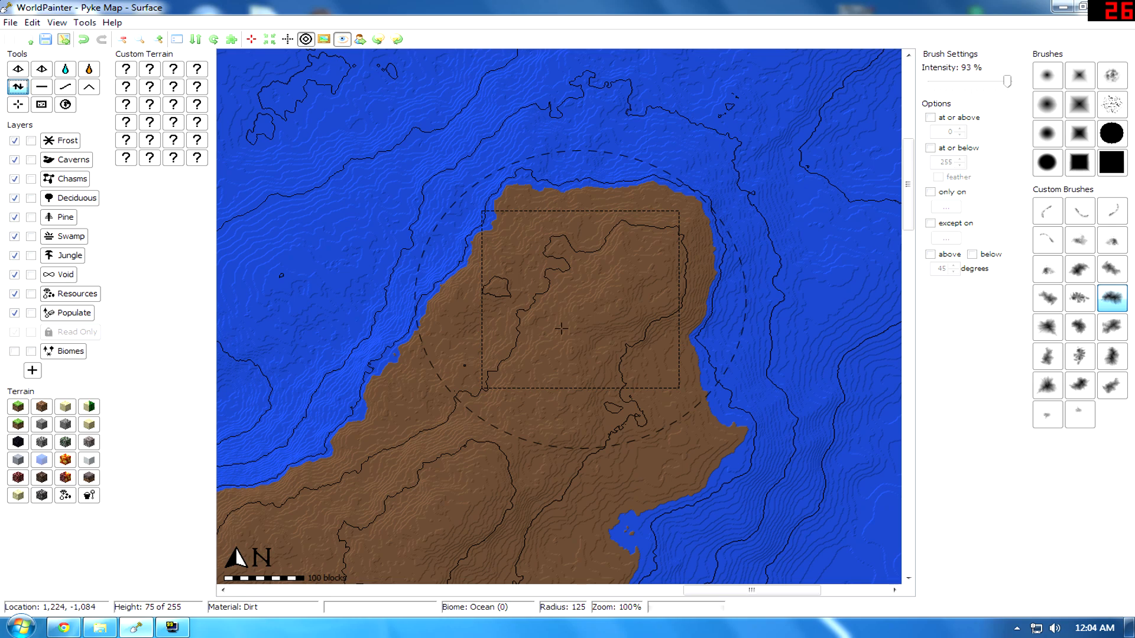
scroll(561, 328, "down", 1, "ctrl")
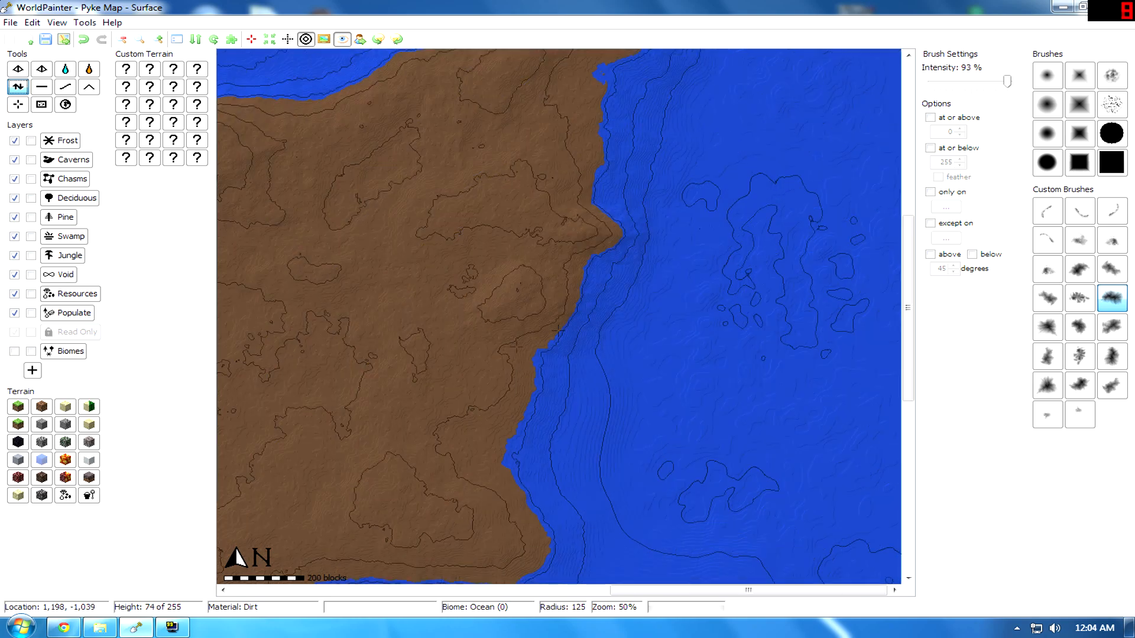
middle_click_drag(496, 342, 696, 104)
scroll(281, 470, "down", 1, "ctrl")
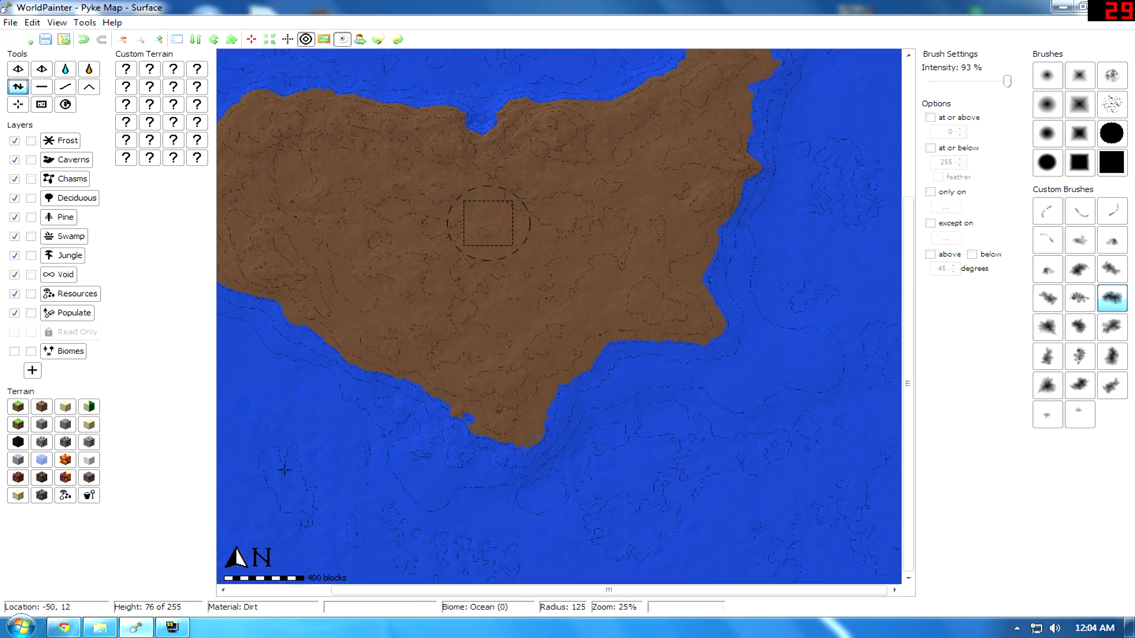
middle_click_drag(385, 444, 458, 290)
middle_click_drag(690, 282, 570, 401)
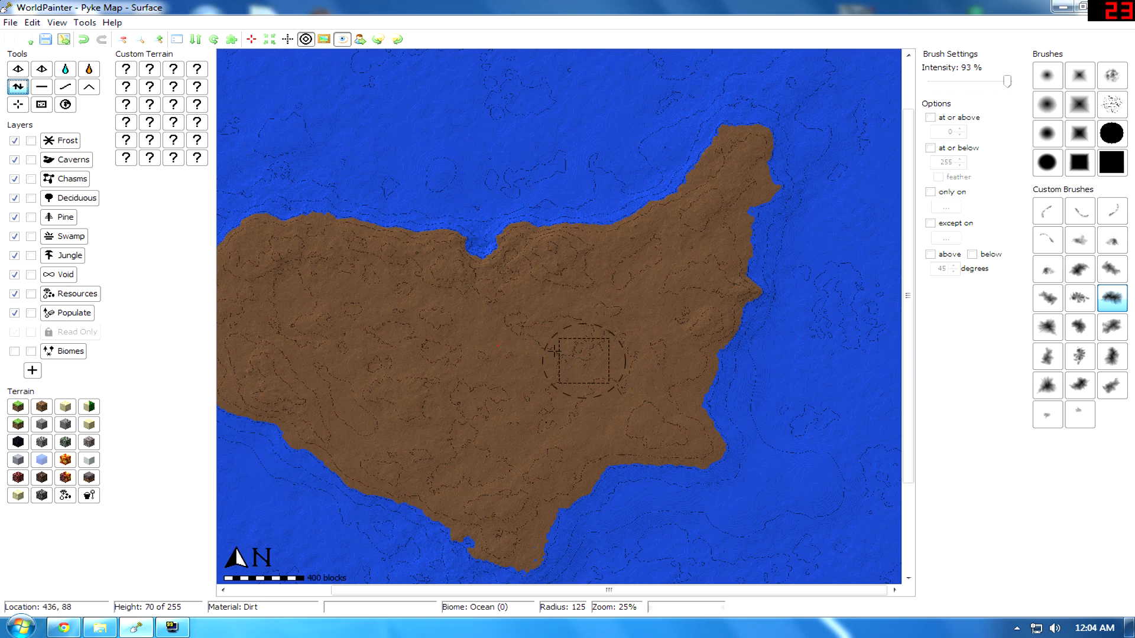
middle_click_drag(519, 339, 574, 332)
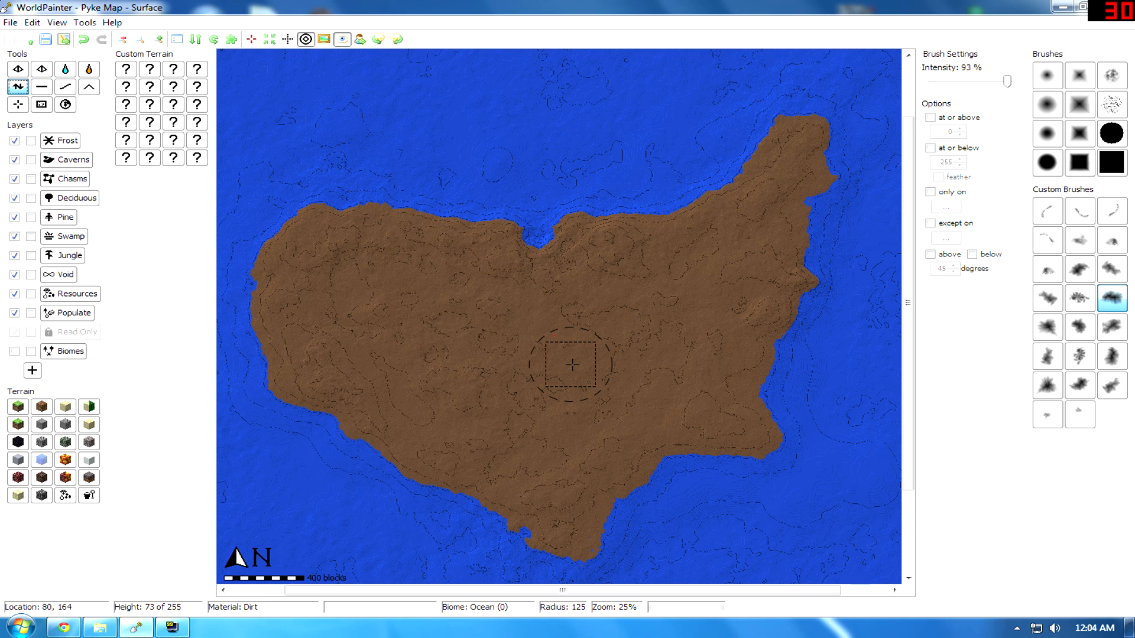
middle_click_drag(572, 335, 638, 221)
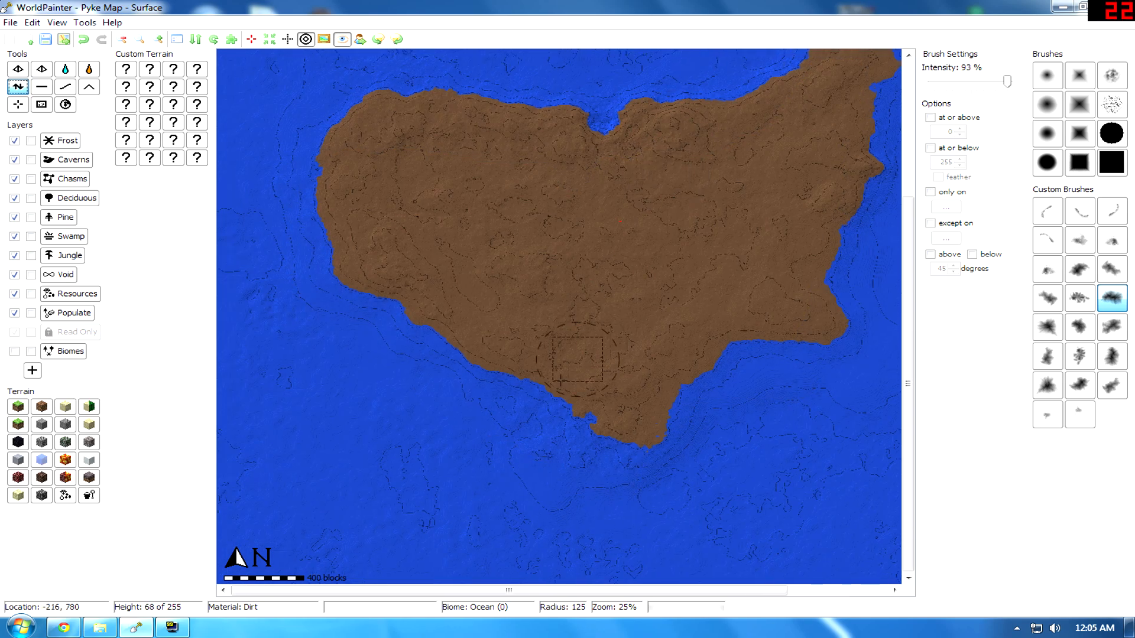
scroll(512, 419, "down", 1)
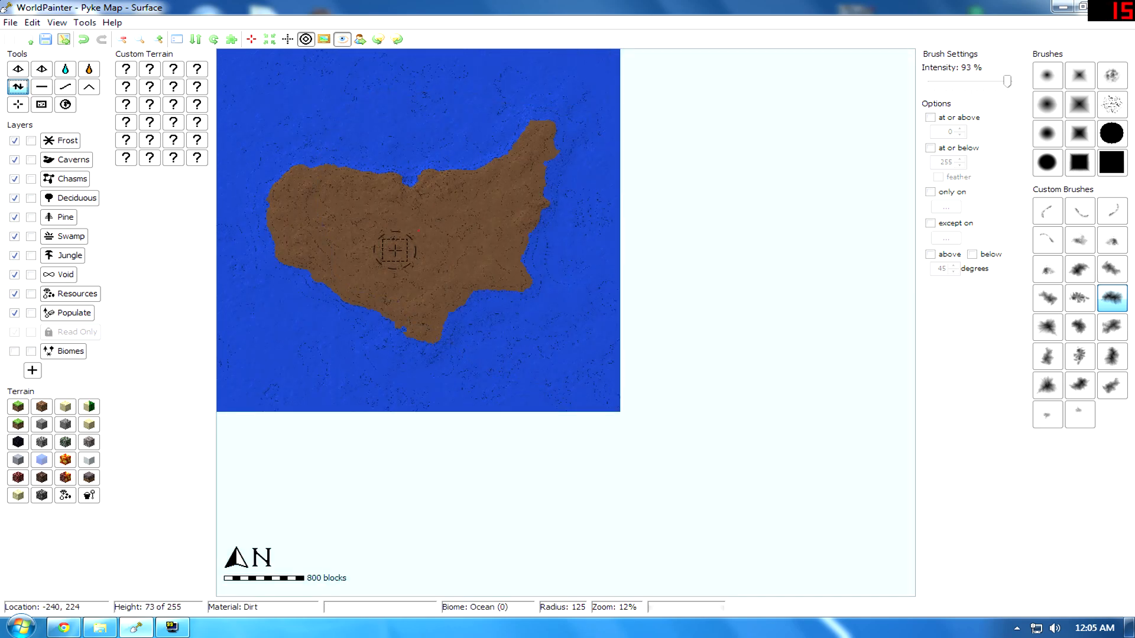
scroll(392, 246, "up", 1)
middle_click_drag(459, 251, 463, 381)
middle_click_drag(479, 317, 475, 361)
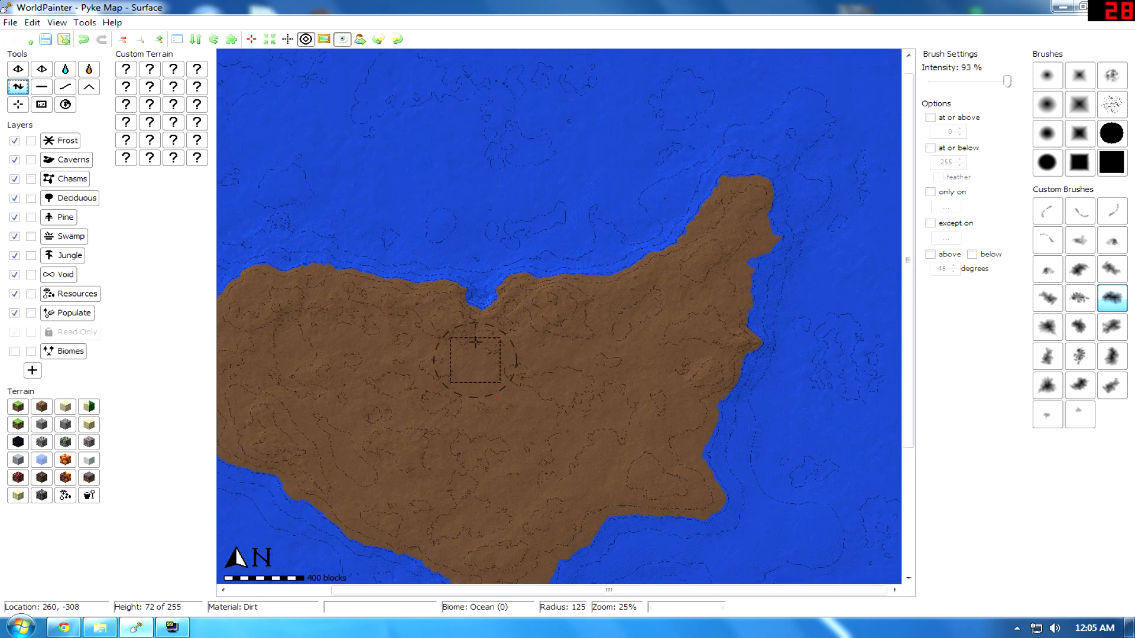